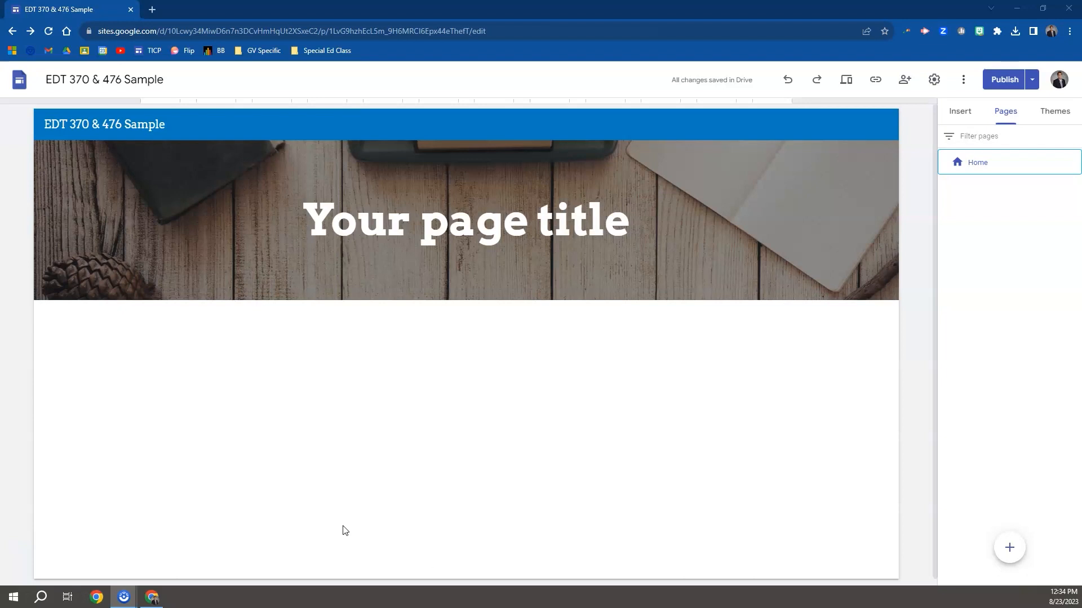
pyautogui.click(959, 112)
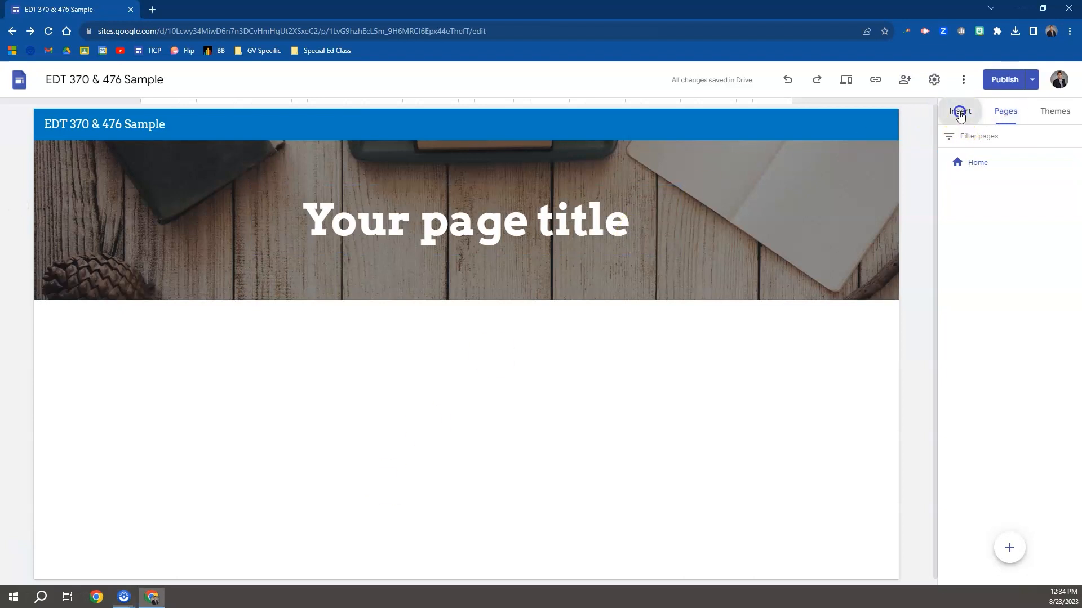
pyautogui.click(1005, 112)
pyautogui.click(1056, 113)
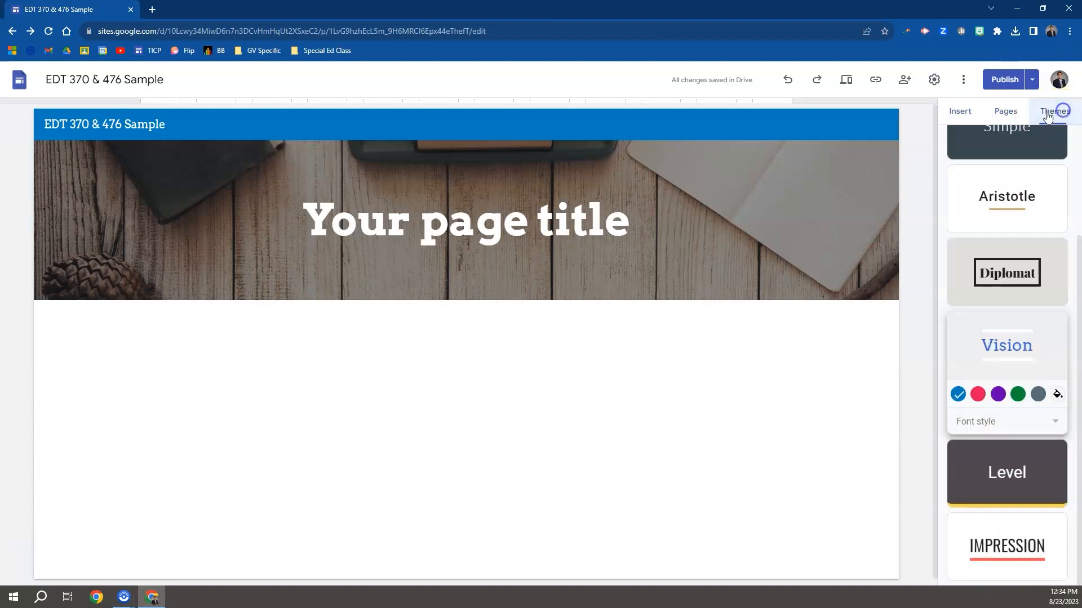
pyautogui.click(1007, 112)
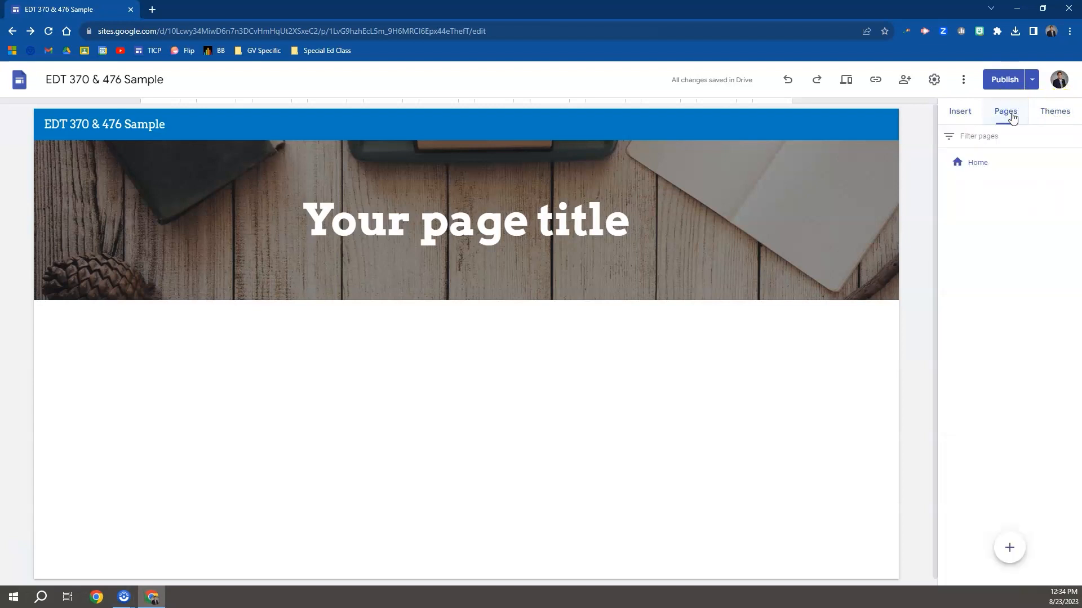
# - Add a new page named "About Me" to the site and publish the change
pyautogui.moveTo(1009, 546)
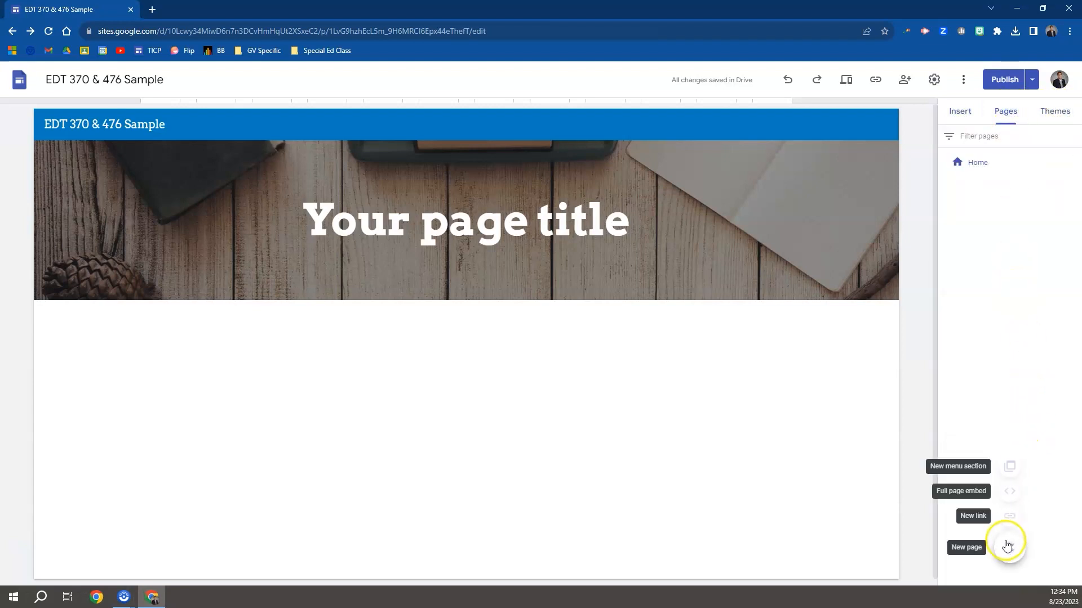
pyautogui.click(1008, 546)
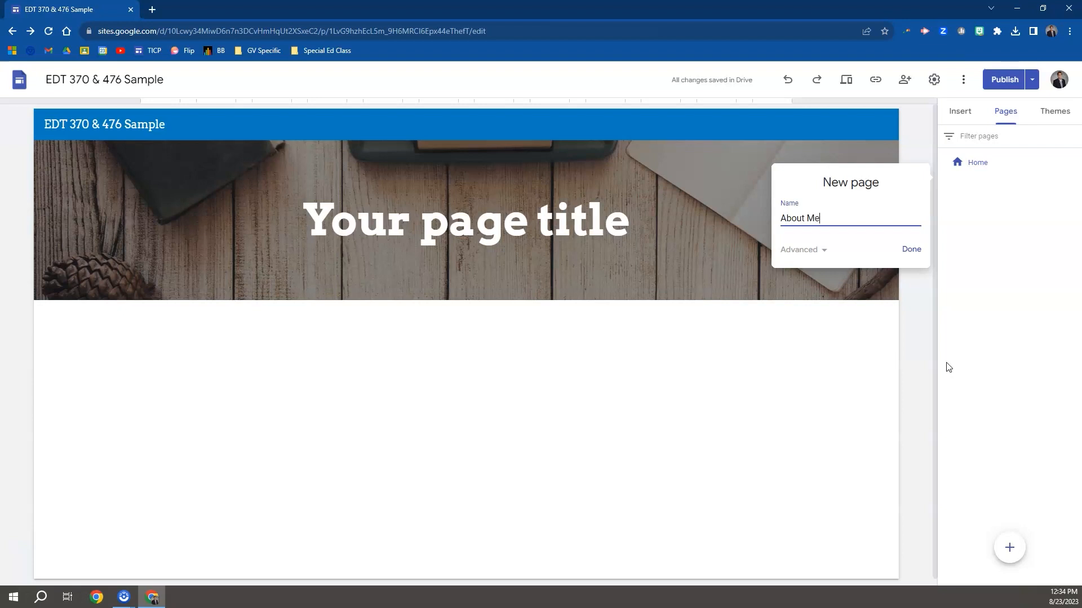
pyautogui.click(910, 248)
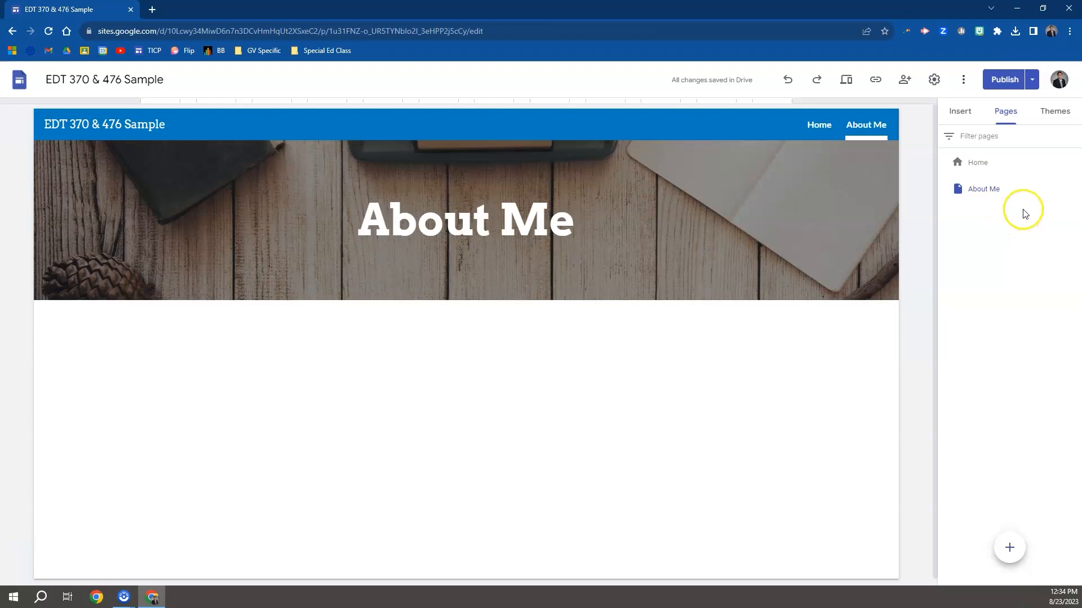
pyautogui.click(1008, 80)
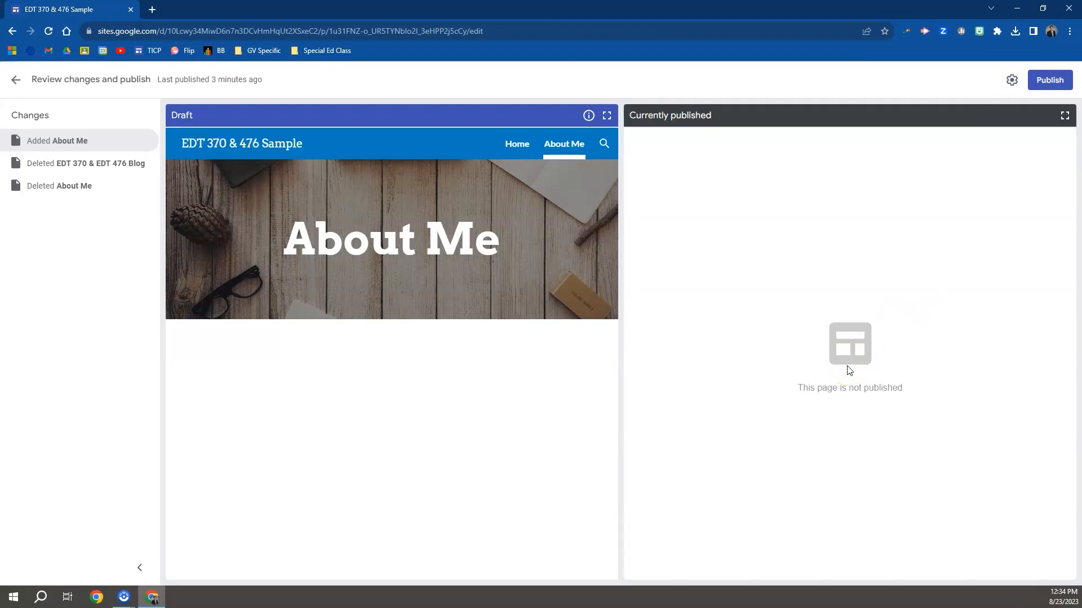
pyautogui.click(1048, 82)
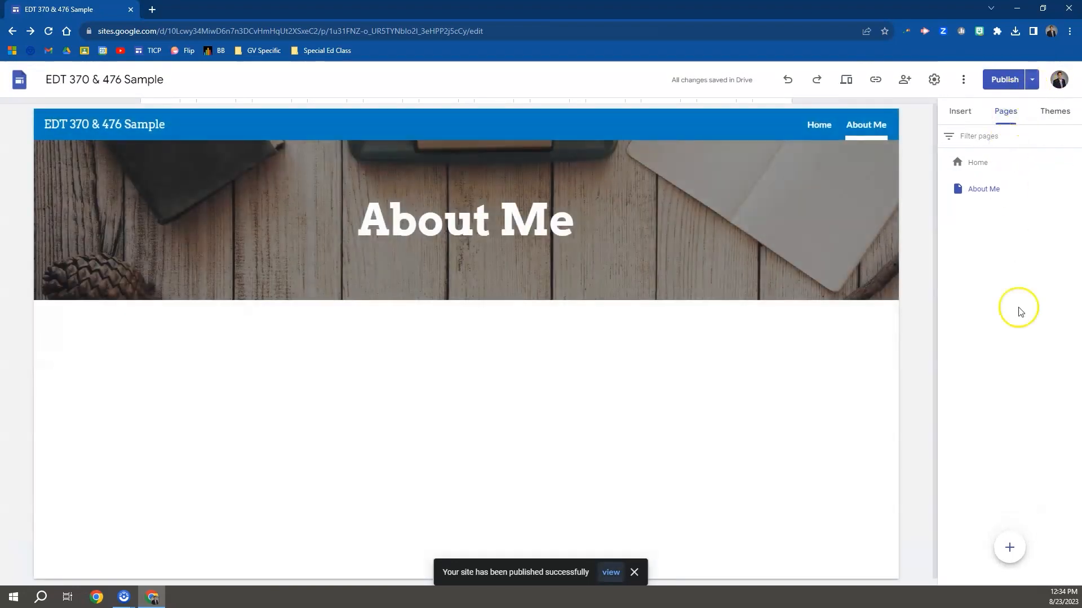
# - Add a new page named "EDT 370 & EDT 476 Blog" and publish the site with it
pyautogui.click(1011, 547)
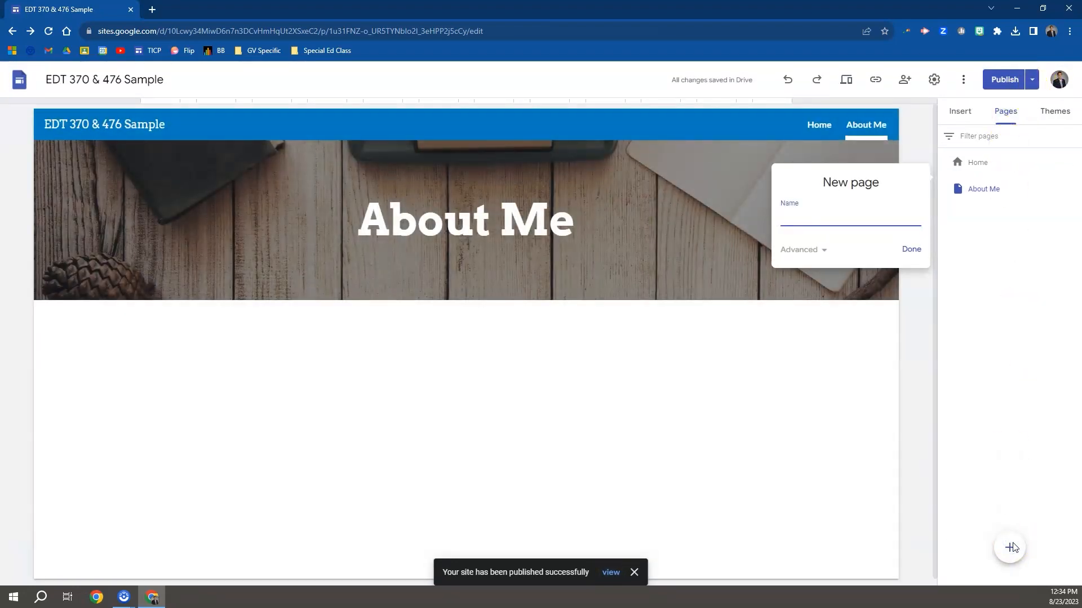
pyautogui.write('EDT 370 & EDT 476 Blog')
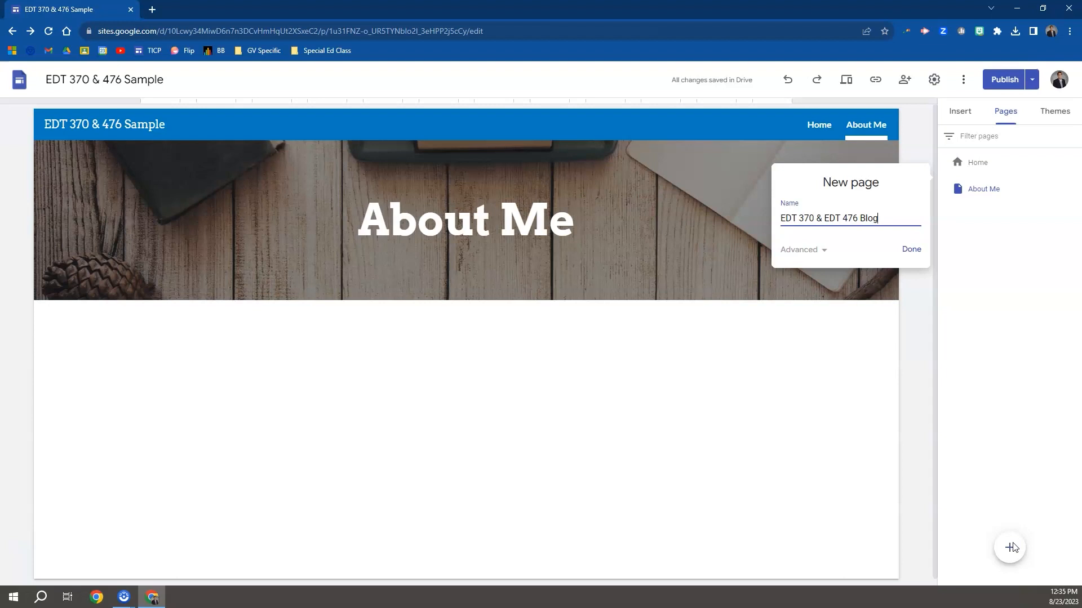
pyautogui.click(1051, 546)
pyautogui.click(1029, 579)
pyautogui.click(916, 250)
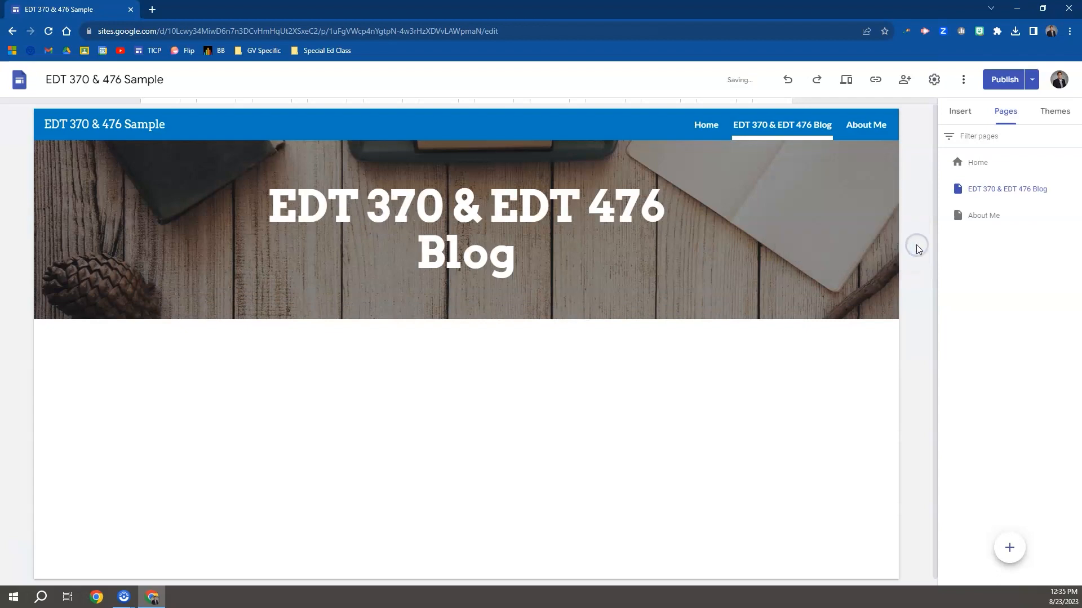
pyautogui.click(1006, 81)
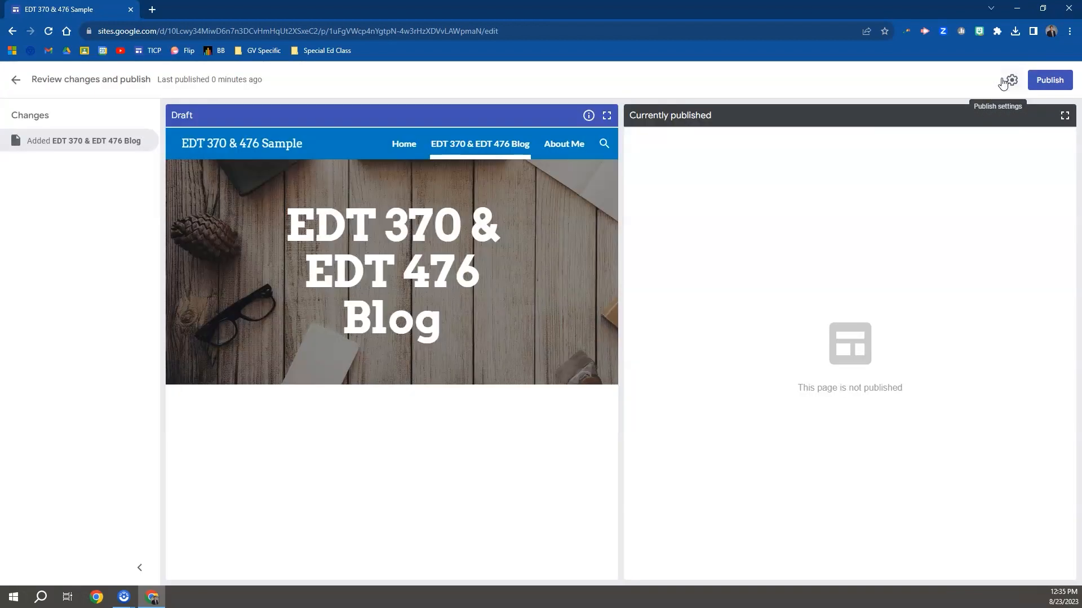
pyautogui.click(1047, 78)
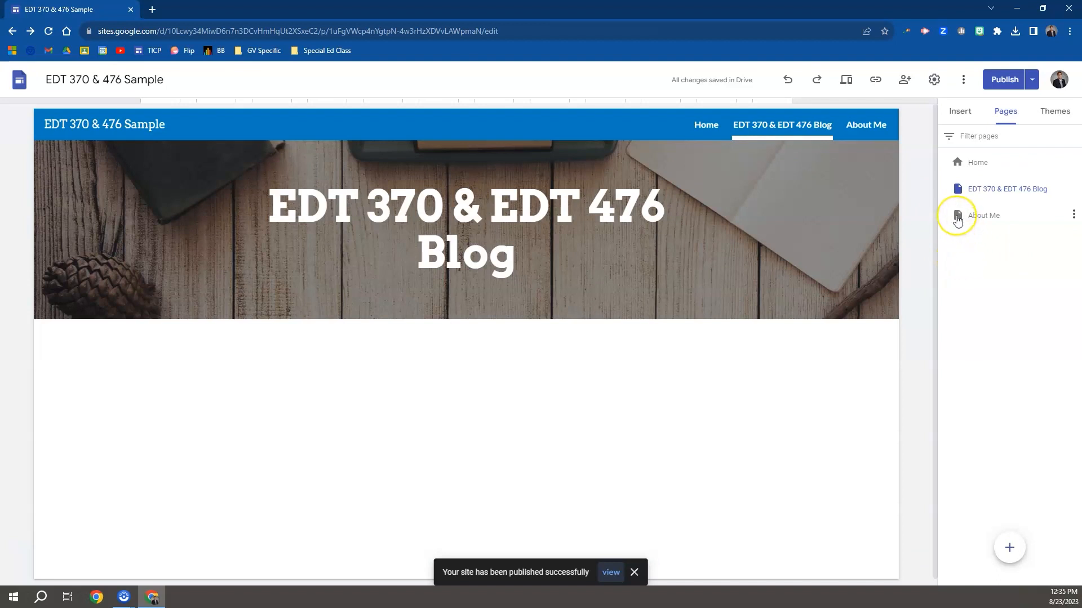
# - Move the About Me page above the EDT 370 & EDT 476 Blog page and publish the new page order
pyautogui.click(957, 219)
pyautogui.moveTo(957, 220); pyautogui.dragTo(951, 180)
pyautogui.click(988, 276)
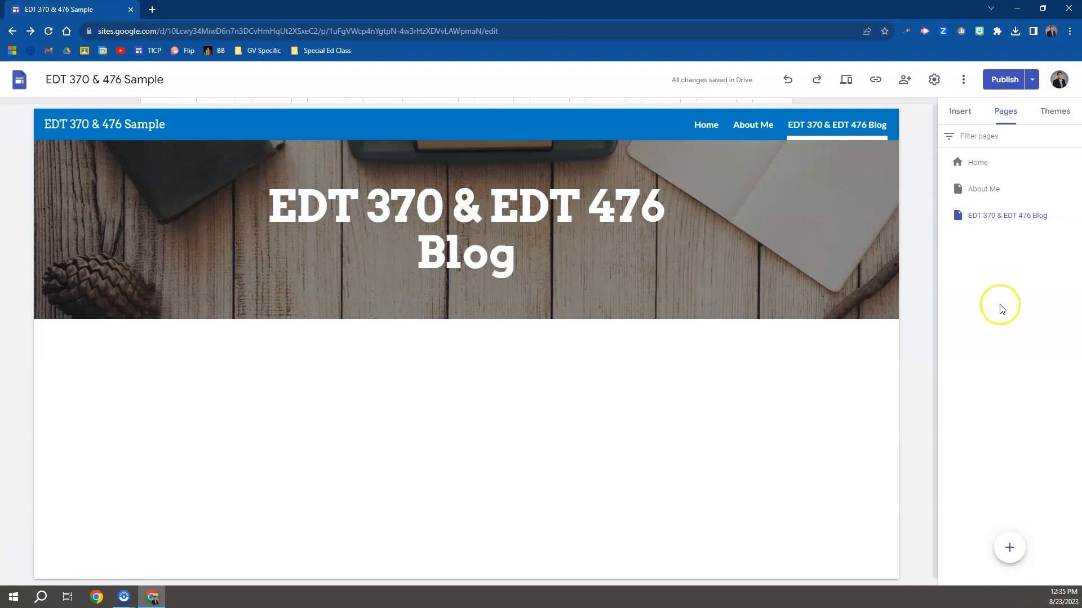
pyautogui.click(1002, 82)
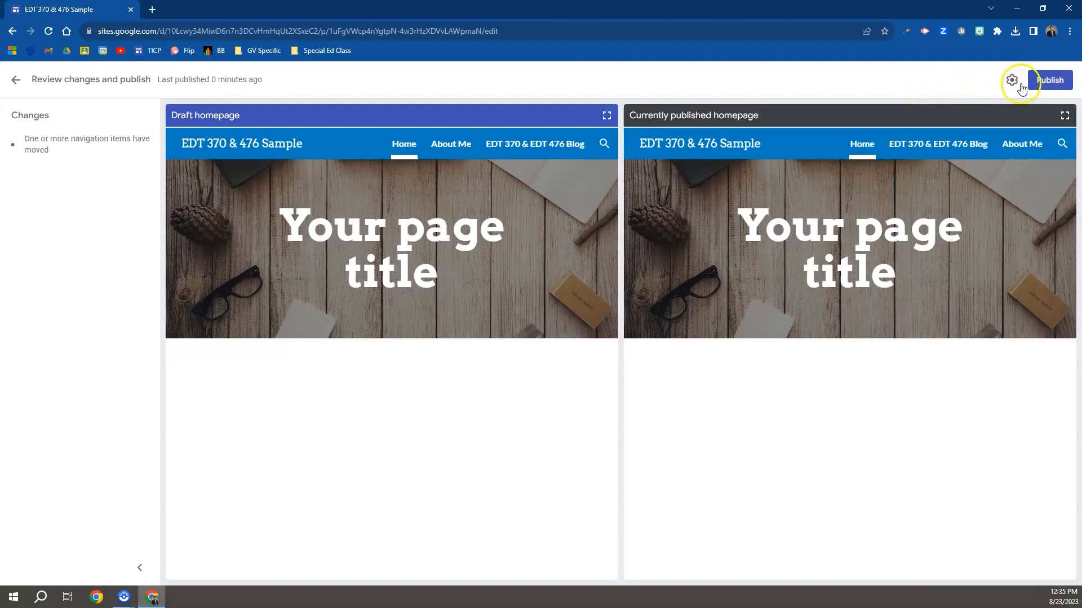
pyautogui.click(1051, 81)
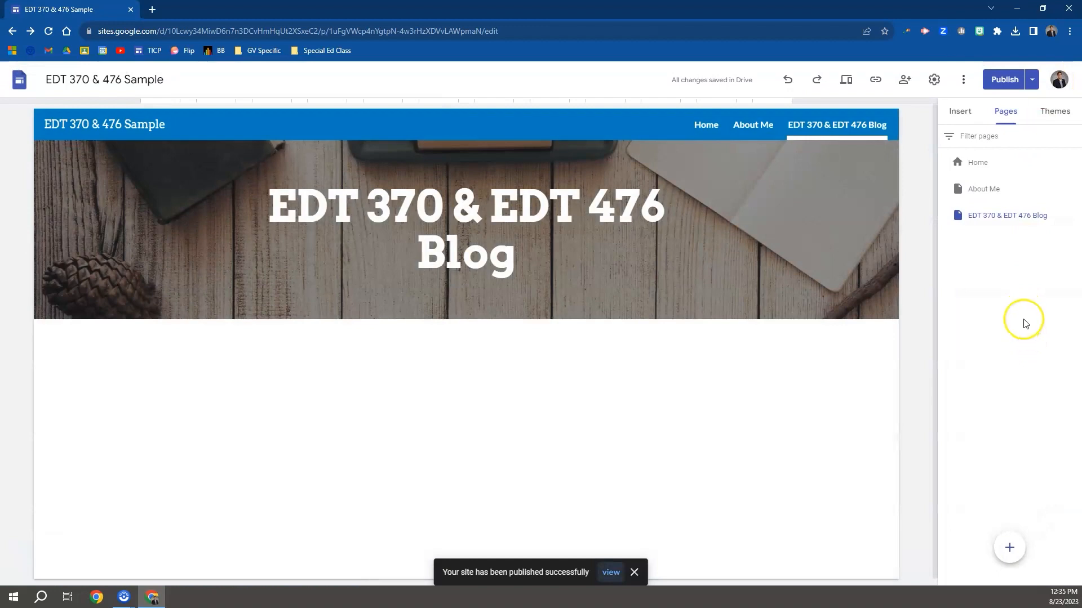
pyautogui.click(977, 165)
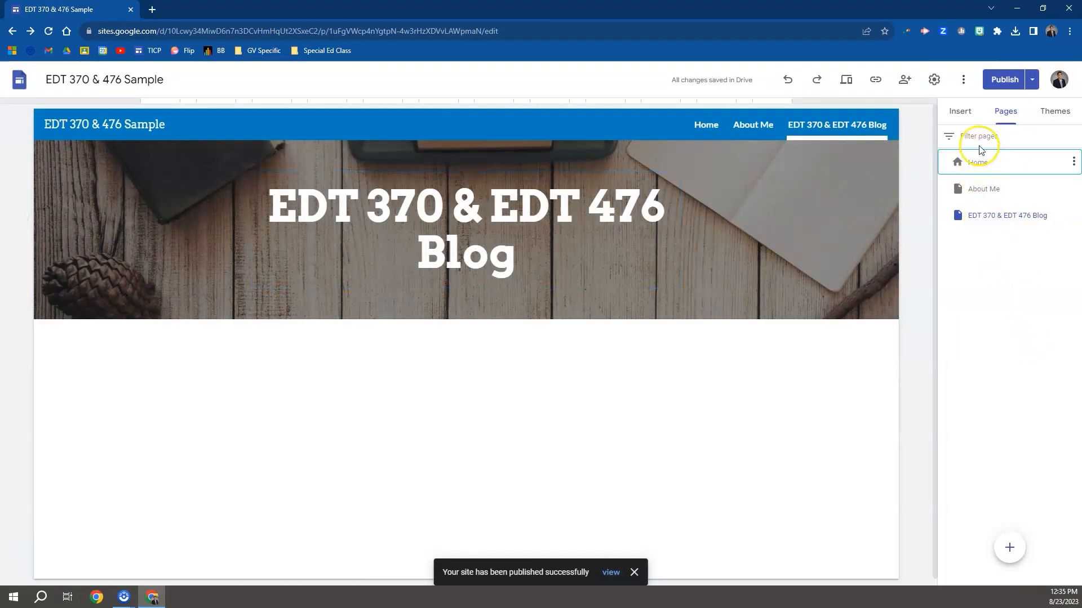
pyautogui.doubleClick(978, 160)
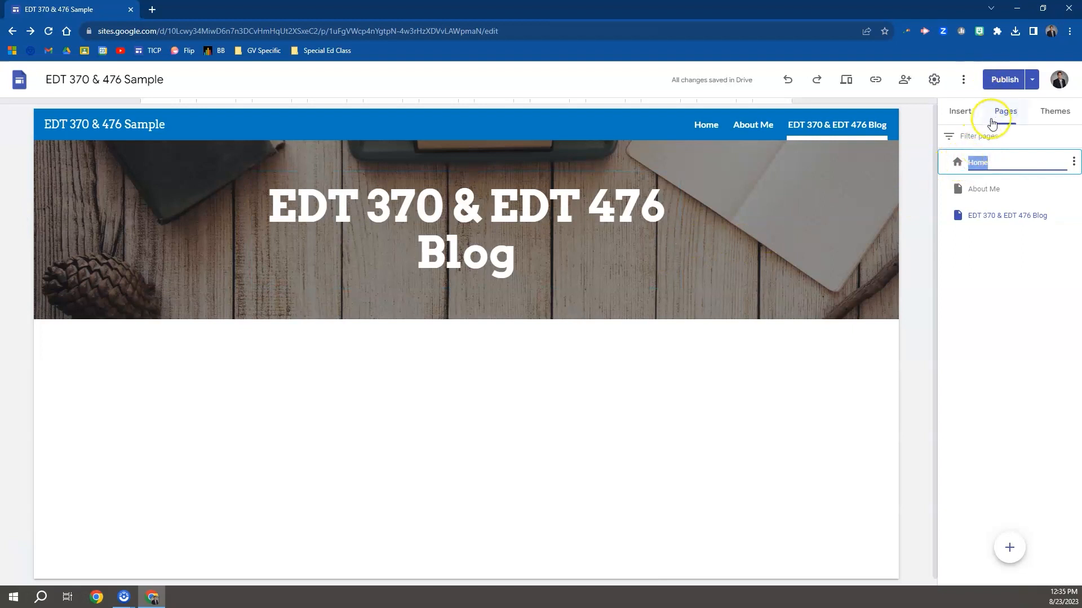
pyautogui.click(943, 386)
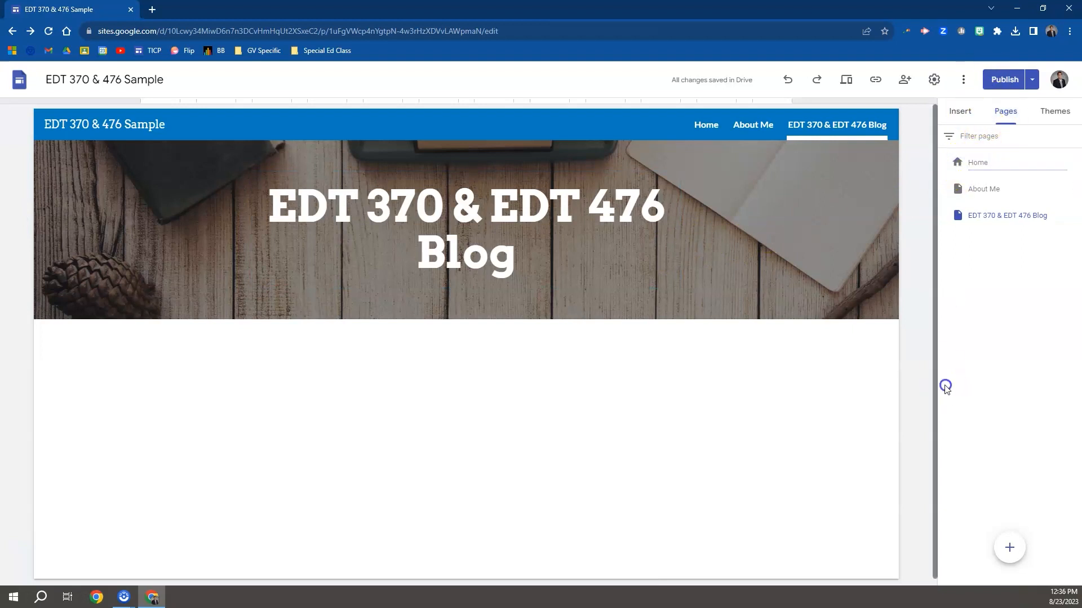
# - Replace the placeholder title in the Home page header with "EDT 370 & EDT 476 Sample"
pyautogui.click(704, 126)
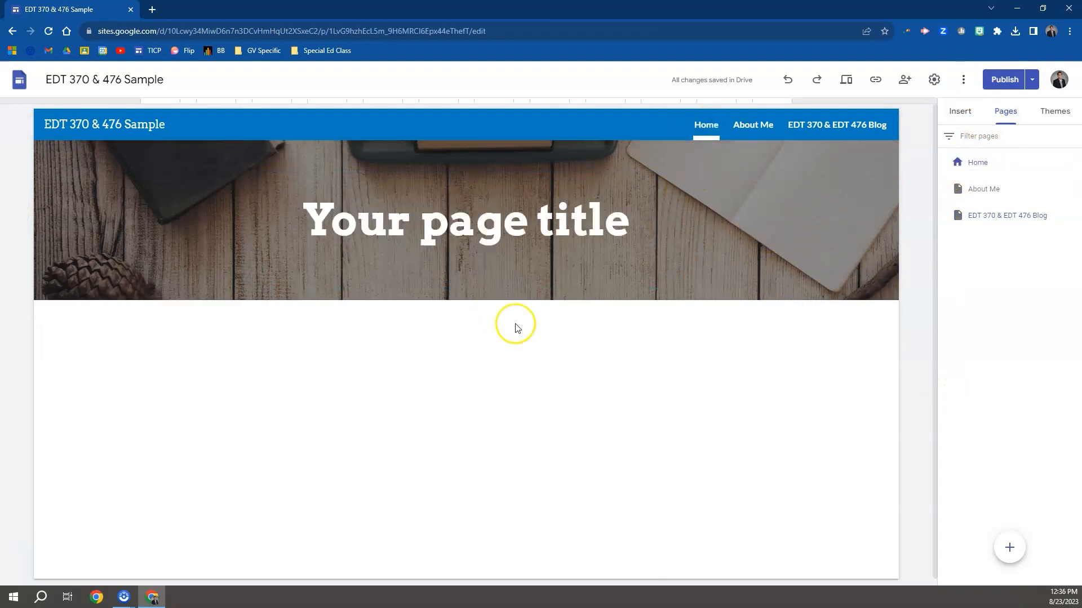
pyautogui.click(445, 222)
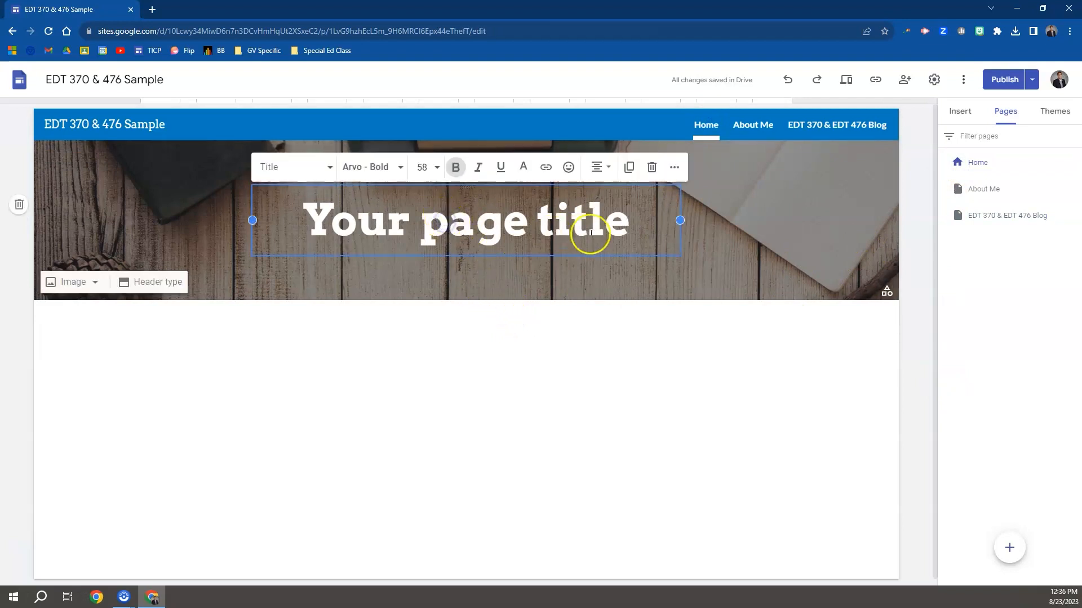
pyautogui.moveTo(635, 224); pyautogui.dragTo(292, 224)
pyautogui.write('ED')
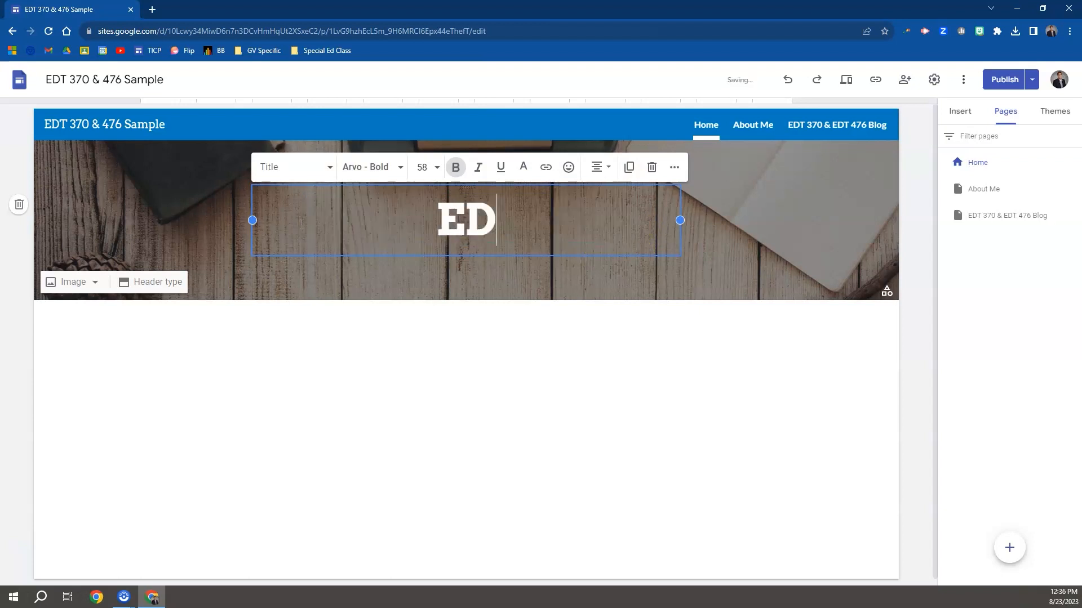
pyautogui.write('T 370')
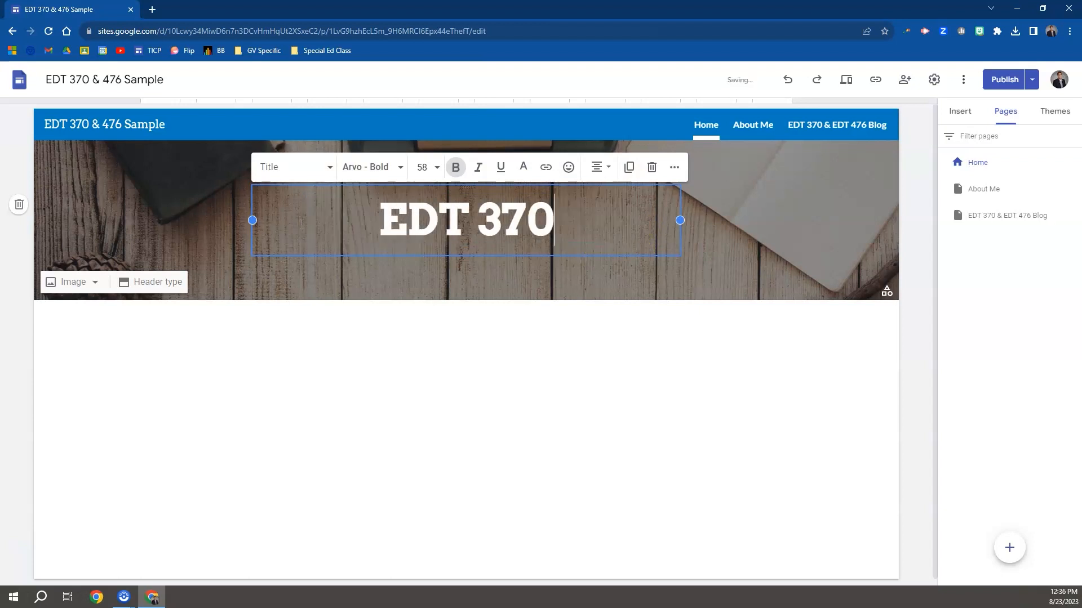
pyautogui.write(' & ')
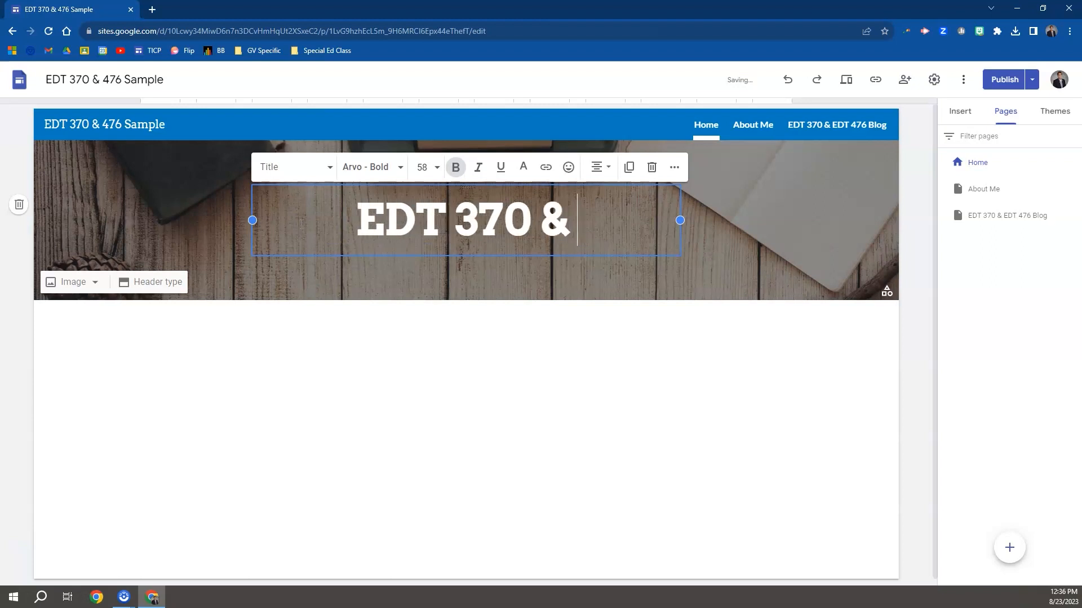
pyautogui.write('EDT 476')
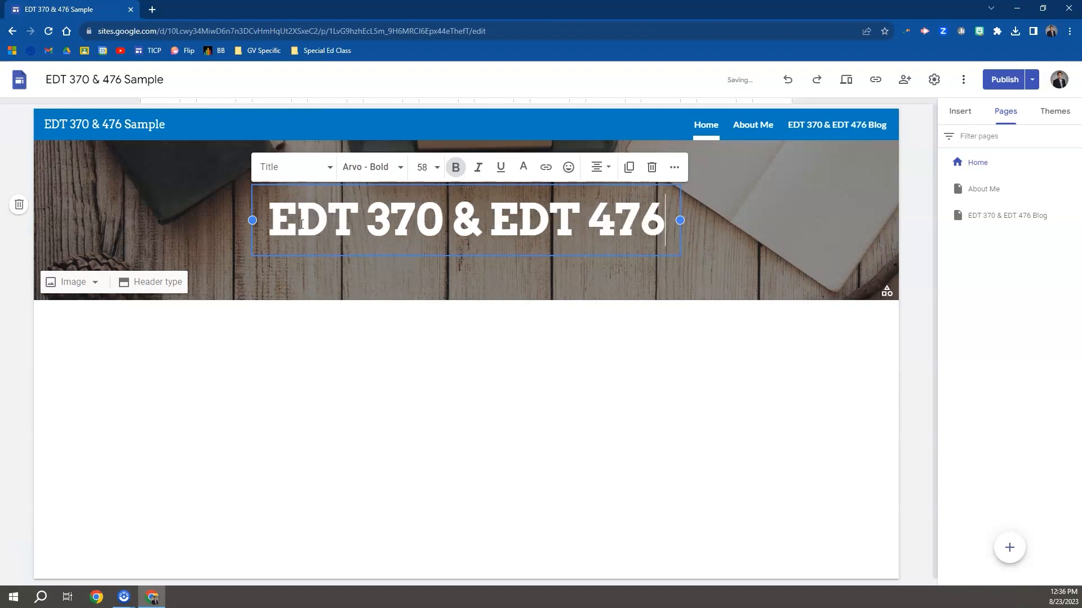
pyautogui.write(' Sa')
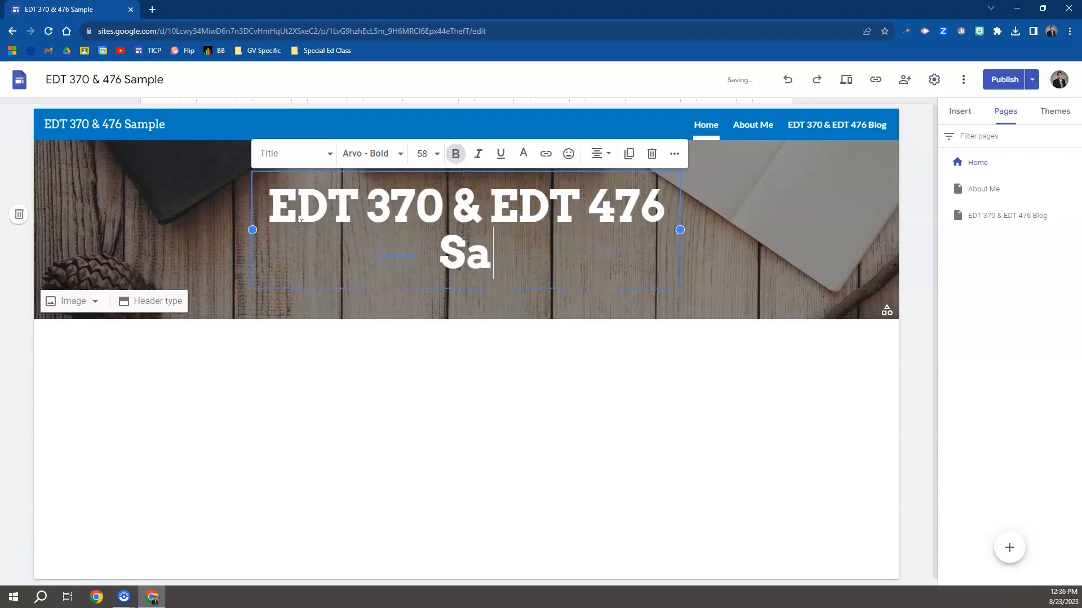
pyautogui.write('mple')
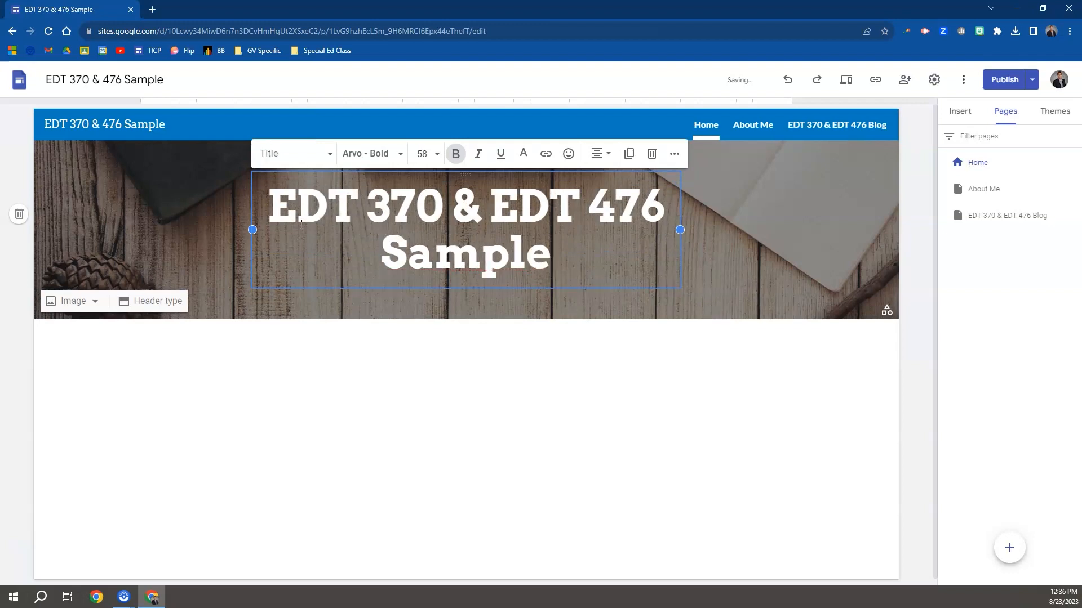
pyautogui.click(717, 222)
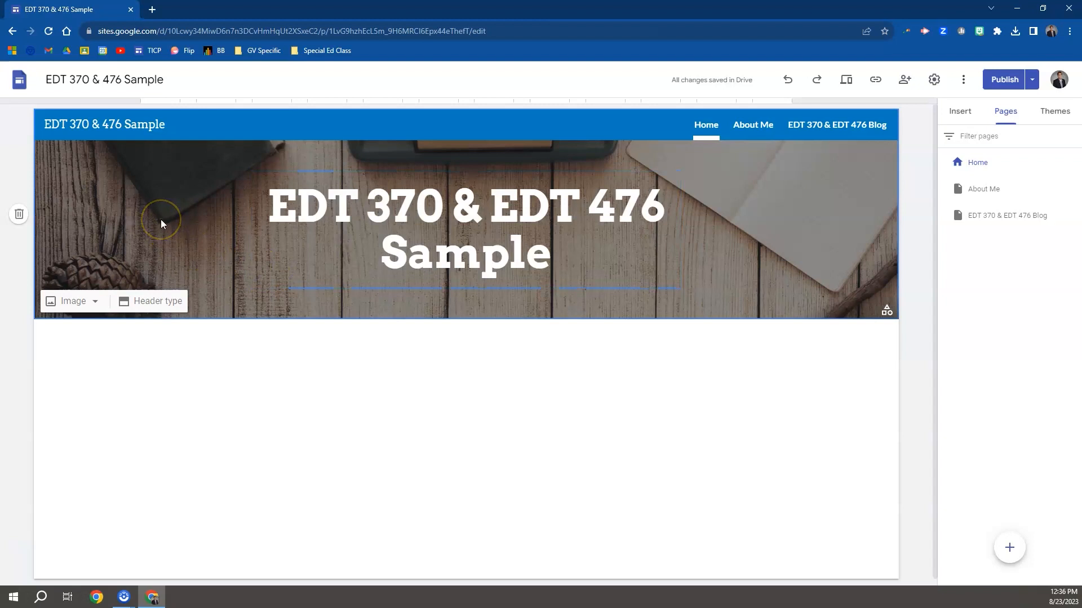
# - Upload the GVSU Pew Campus picture from the Desktop as the Home page's header image
pyautogui.click(82, 303)
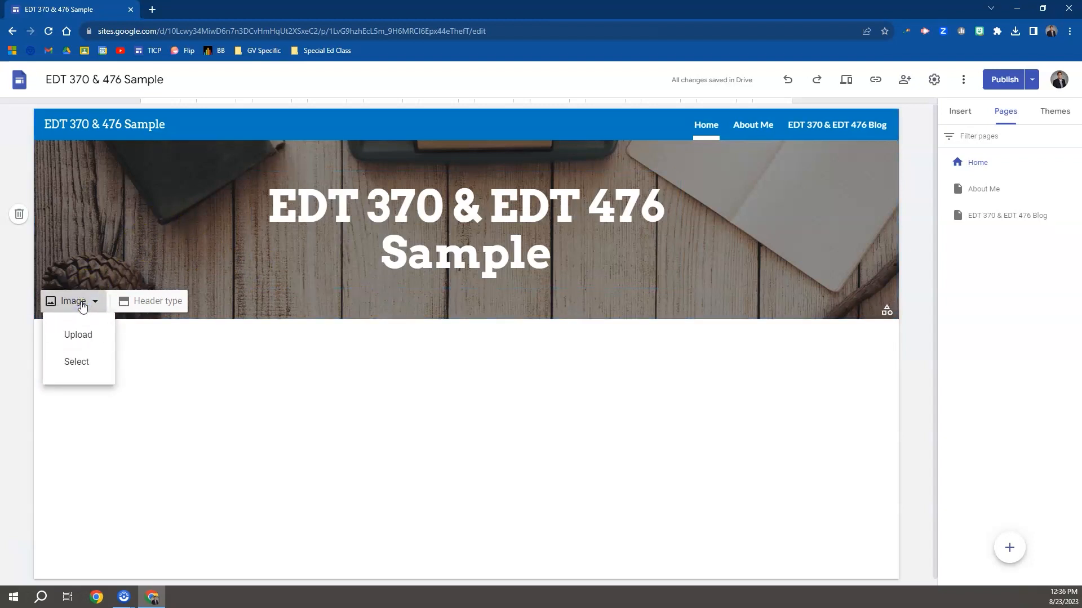
pyautogui.click(80, 338)
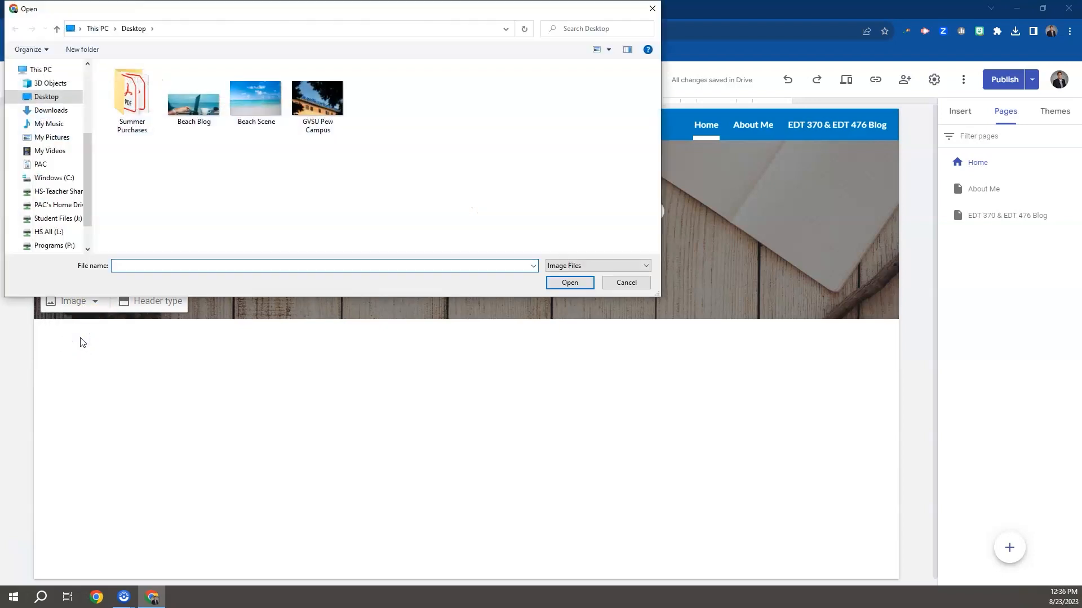
pyautogui.click(310, 96)
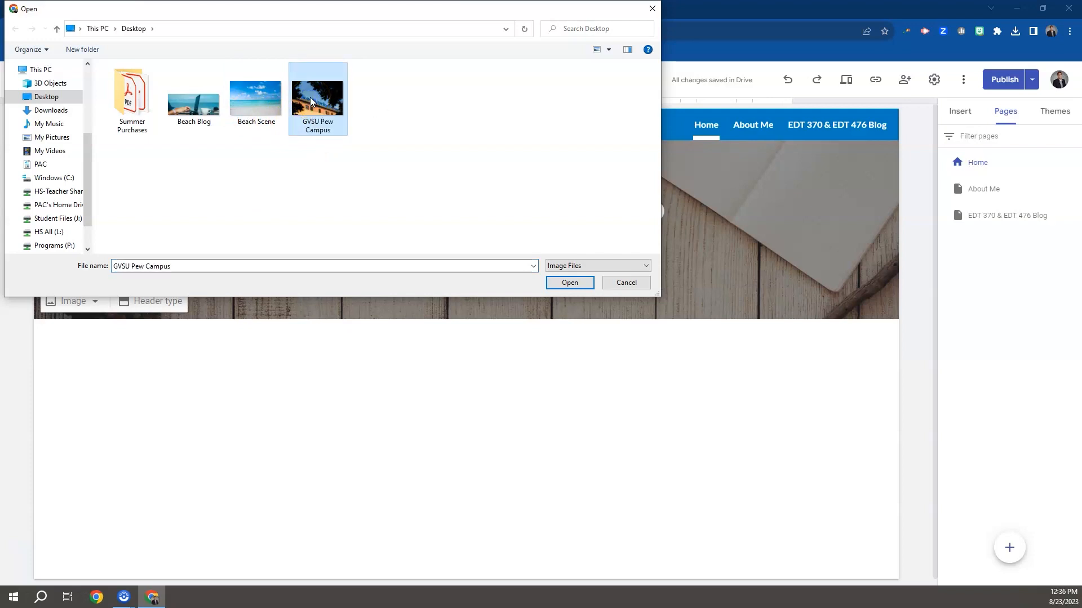
pyautogui.click(567, 283)
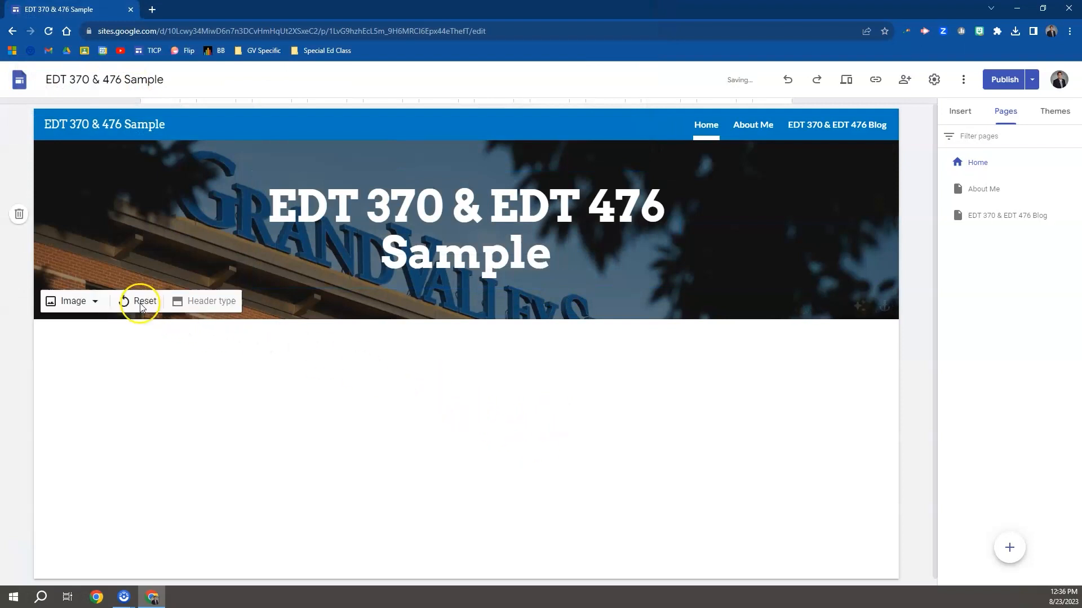
# - Change the Home page's header type to Cover
pyautogui.click(211, 304)
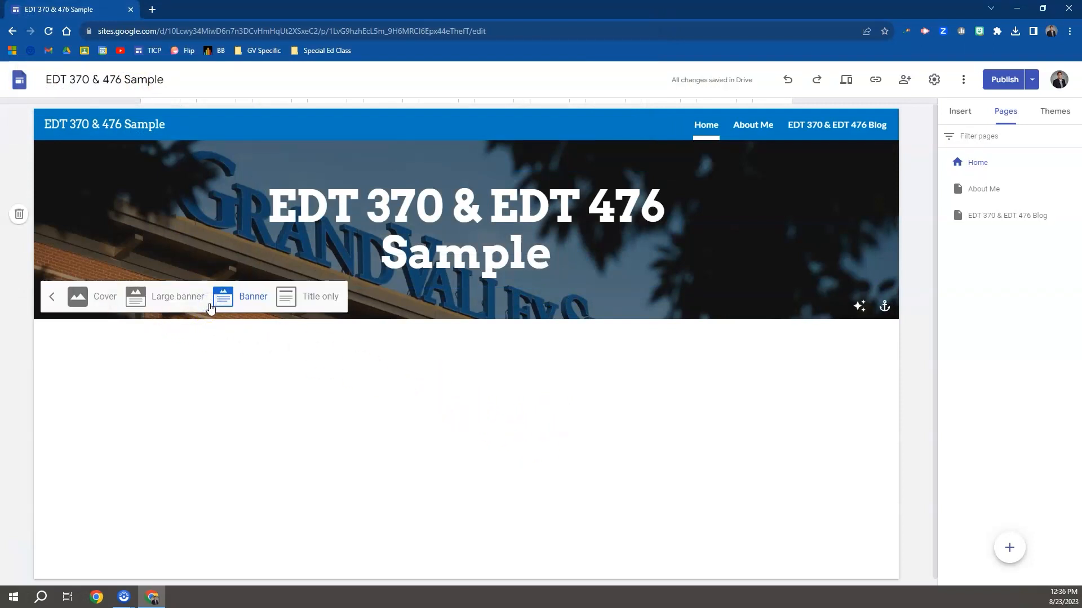
pyautogui.click(213, 341)
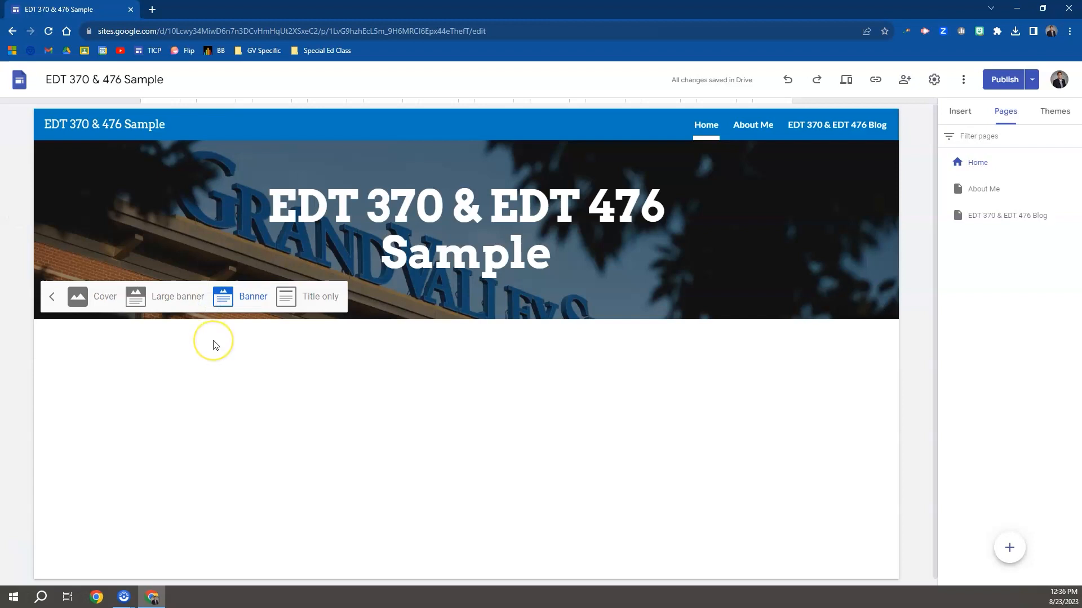
pyautogui.click(91, 301)
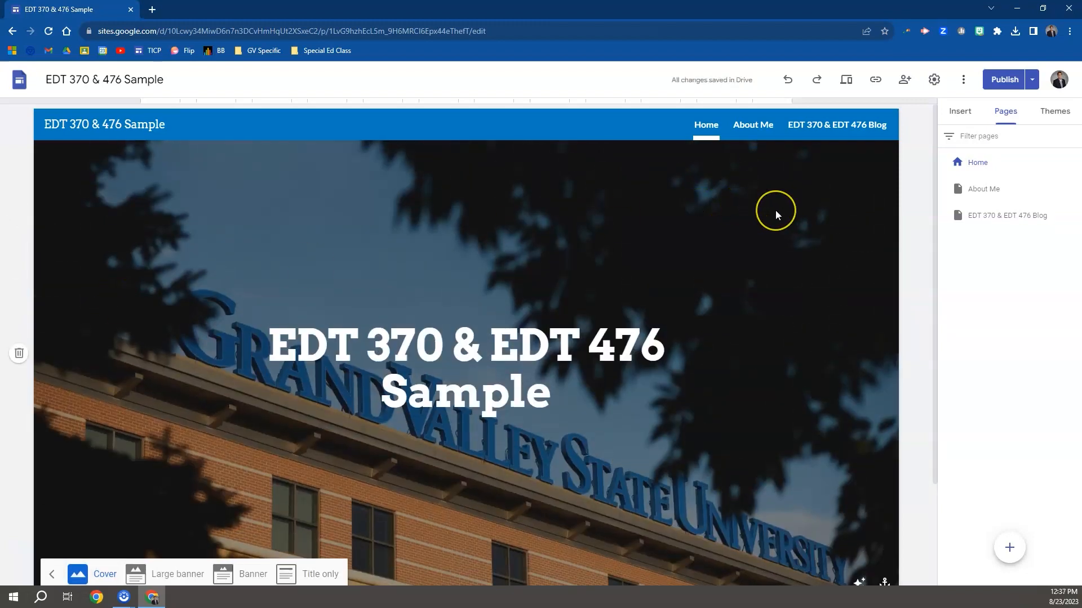
# - Review and publish the Home page's new header to the live site
pyautogui.click(1006, 79)
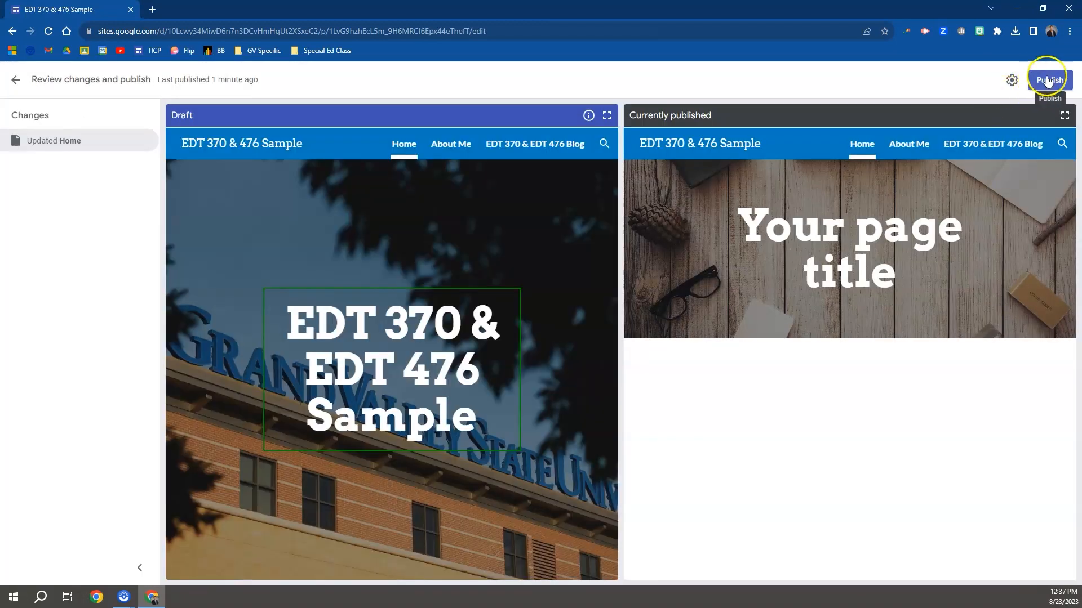
pyautogui.click(1048, 80)
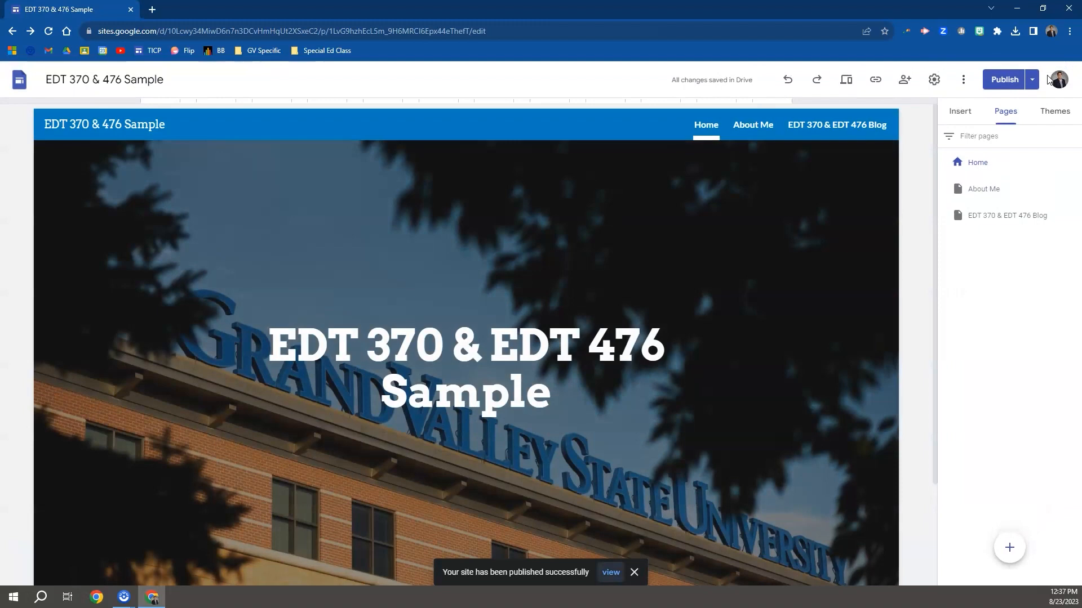
# - Upload the Beach Scene picture from the Desktop as the About Me page's header image
pyautogui.click(753, 128)
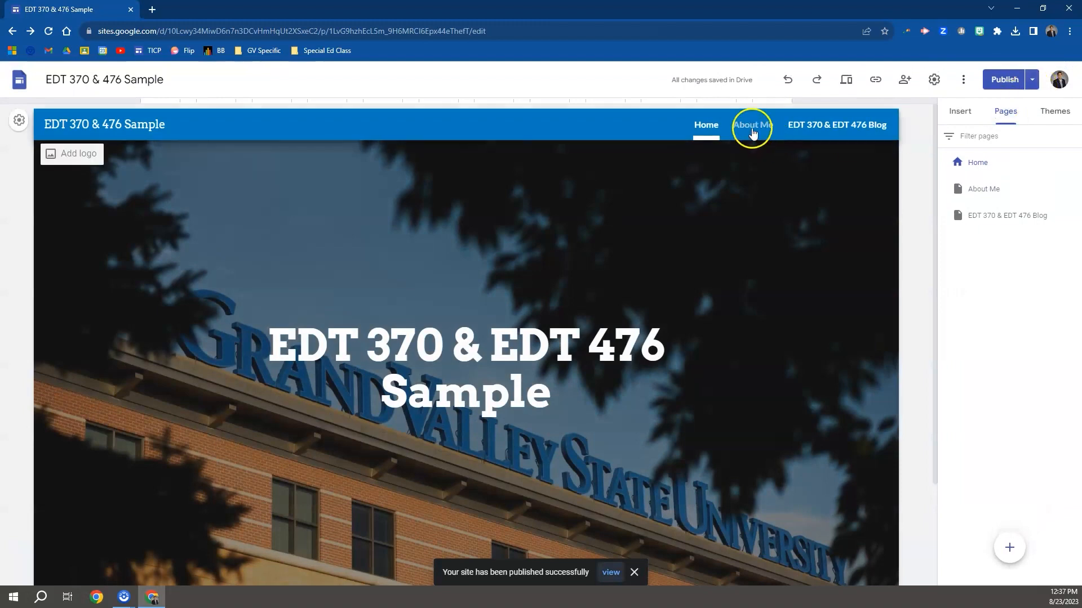
pyautogui.click(674, 257)
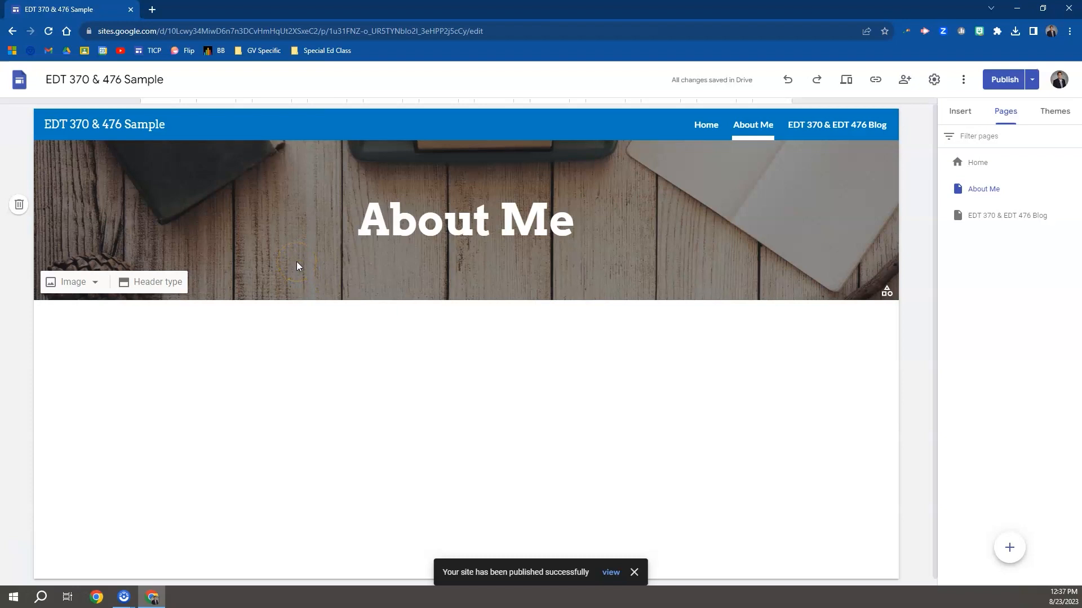
pyautogui.click(90, 283)
pyautogui.click(83, 313)
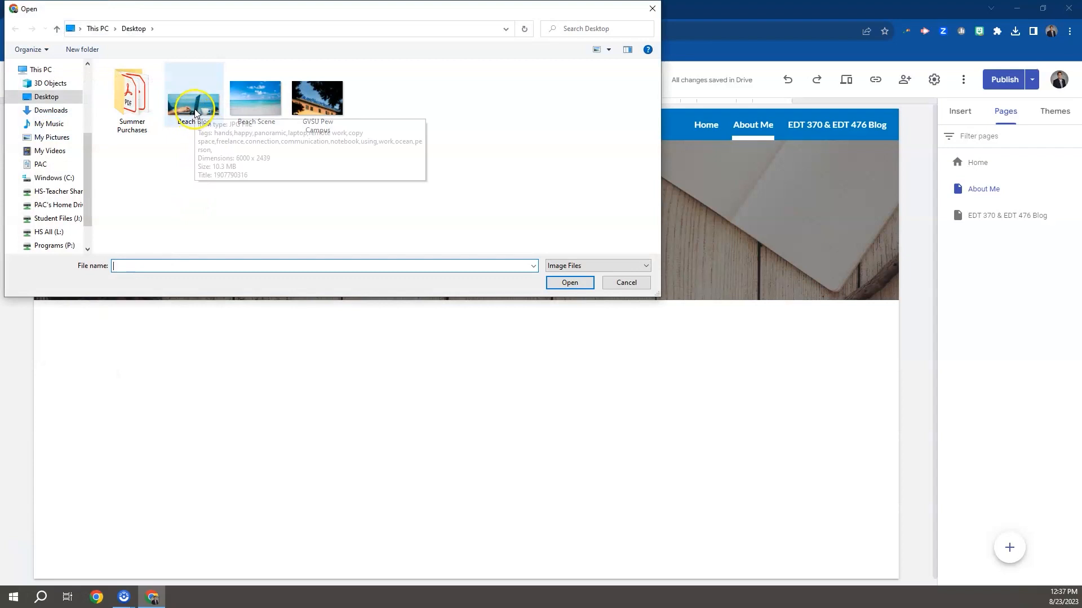
pyautogui.click(260, 108)
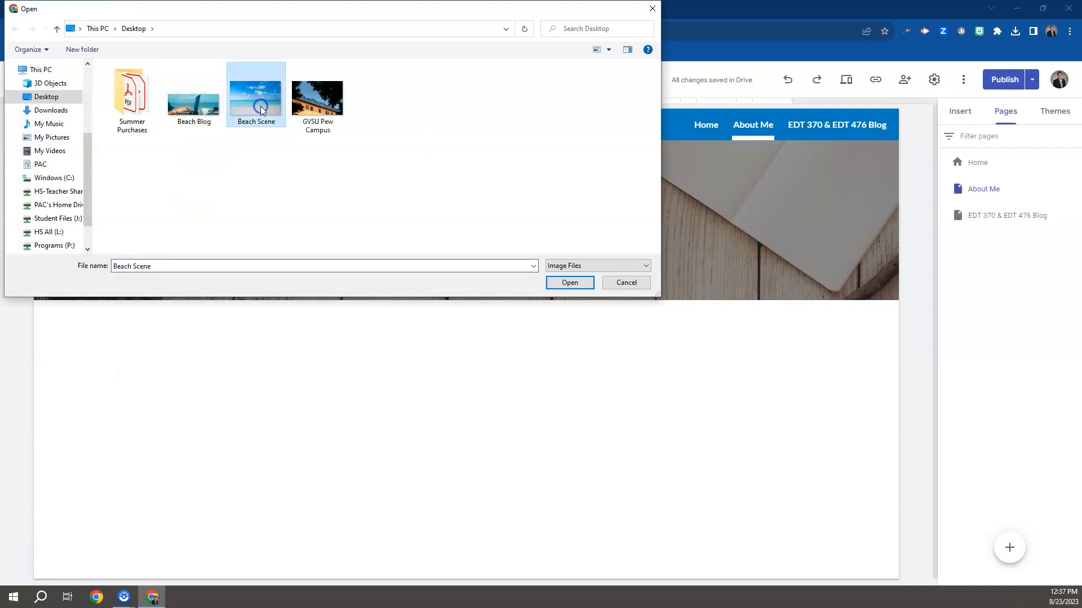
pyautogui.click(566, 282)
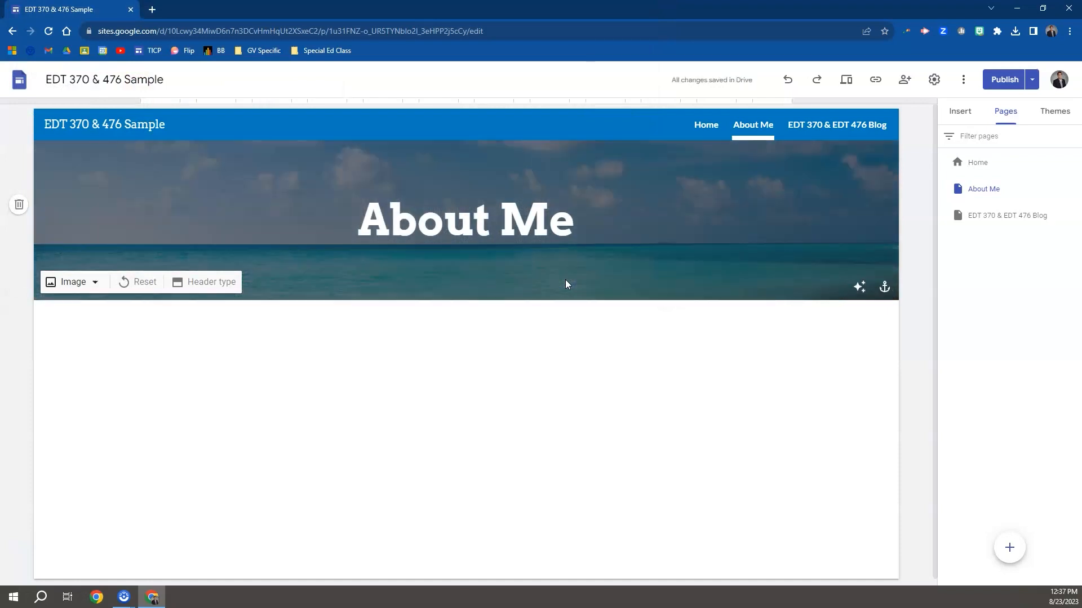
pyautogui.click(560, 369)
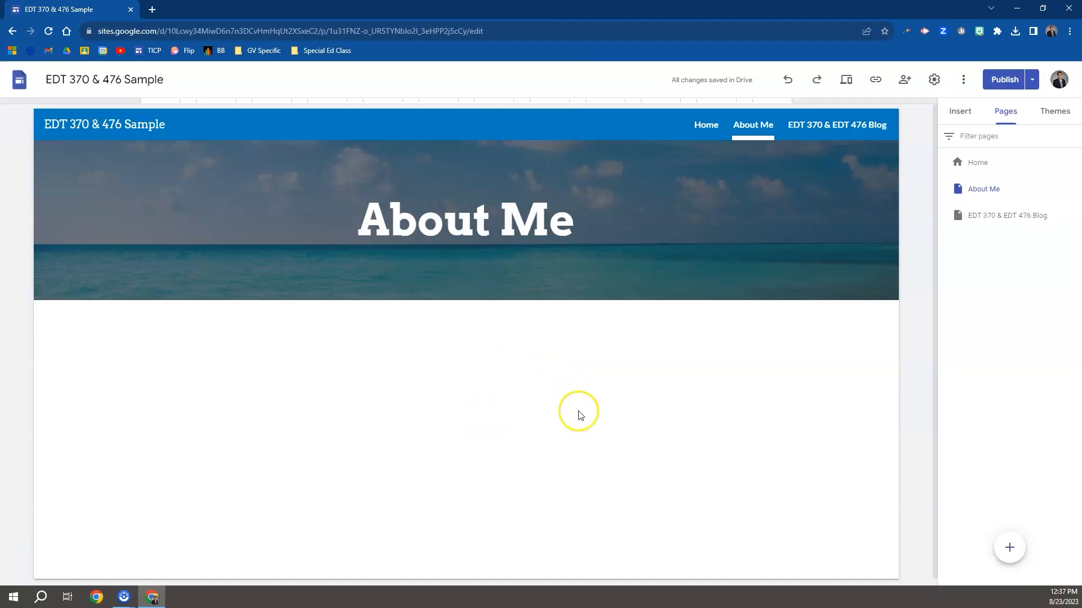
# - Publish the About Me page's new header image
pyautogui.click(1006, 81)
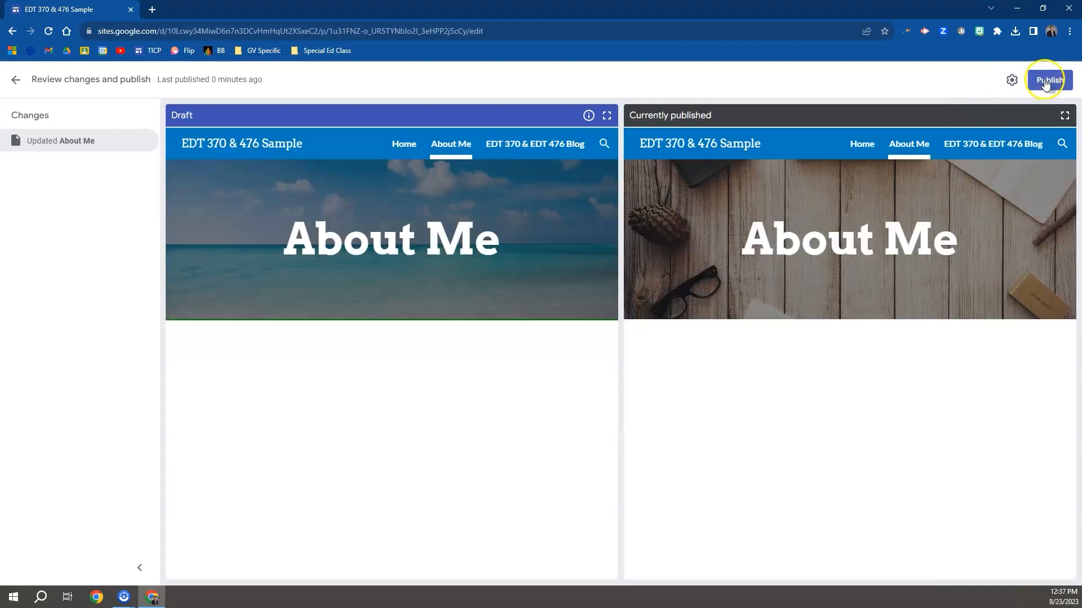
pyautogui.click(1046, 81)
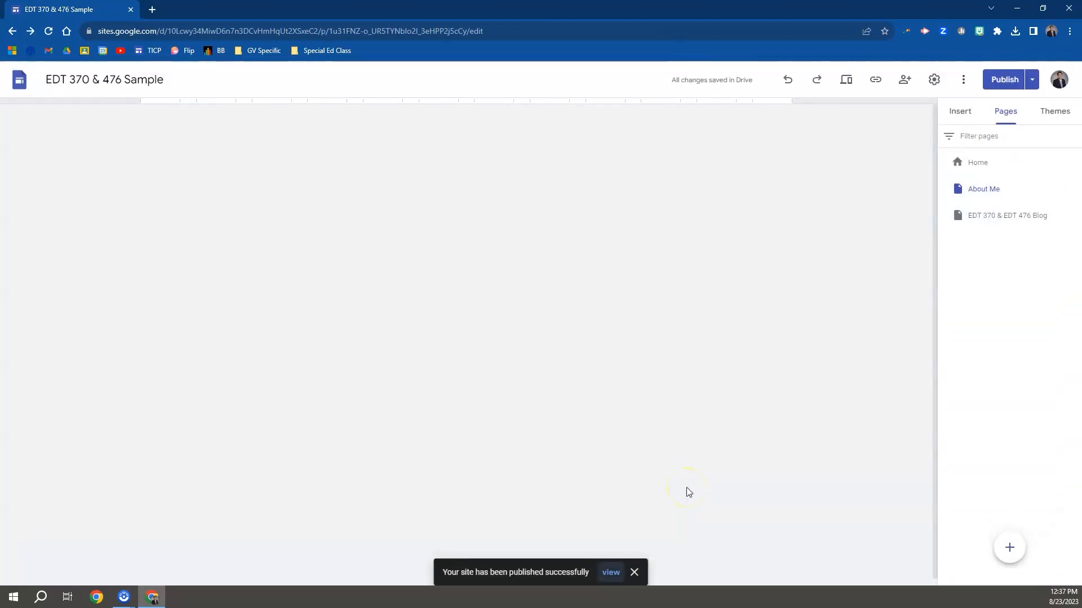
pyautogui.click(690, 466)
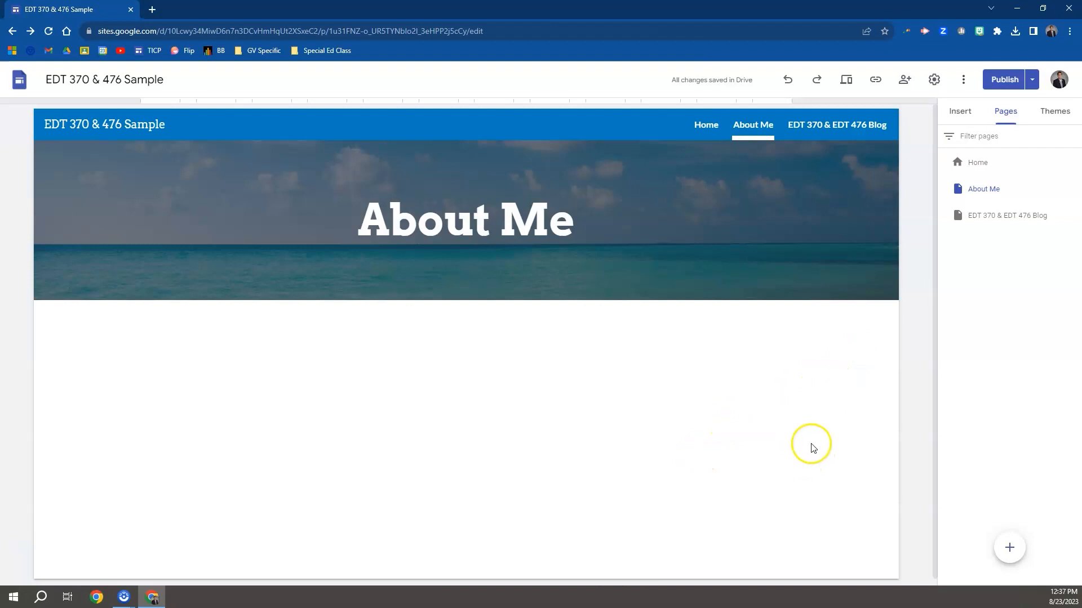
# - Upload the Beach Blog picture from the Desktop as the EDT 370 & EDT 476 Blog page's header image and publish the change
pyautogui.moveTo(850, 282)
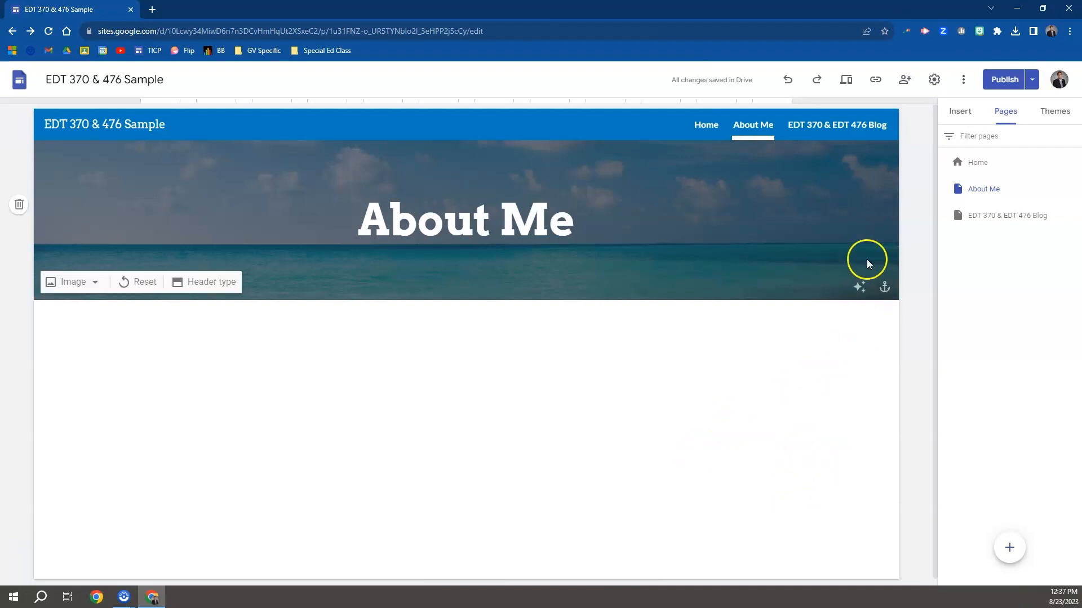
pyautogui.click(850, 129)
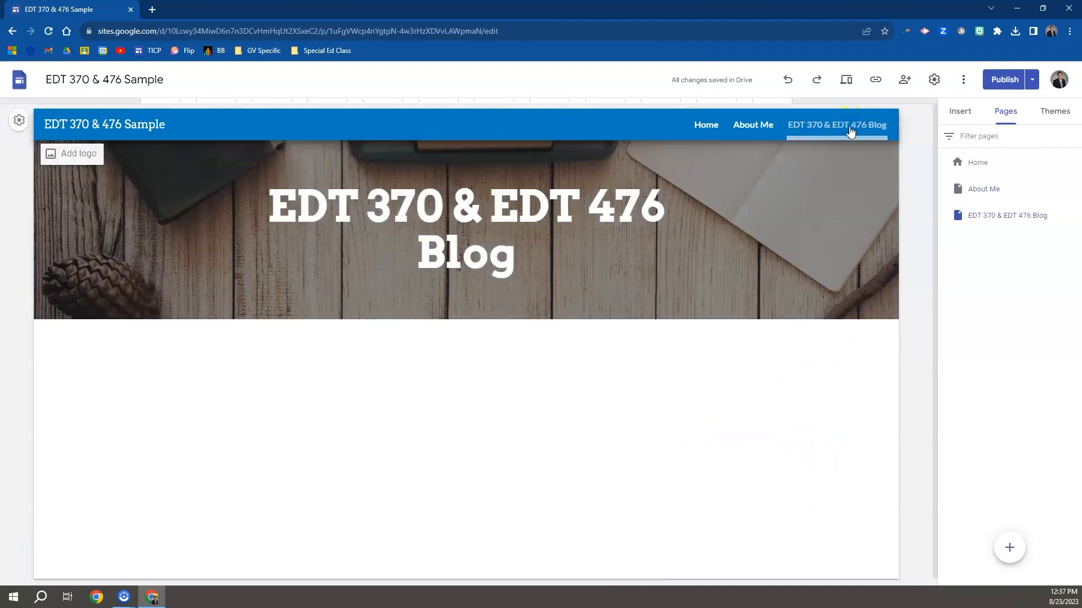
pyautogui.moveTo(60, 315)
pyautogui.click(96, 303)
pyautogui.click(82, 335)
pyautogui.click(197, 104)
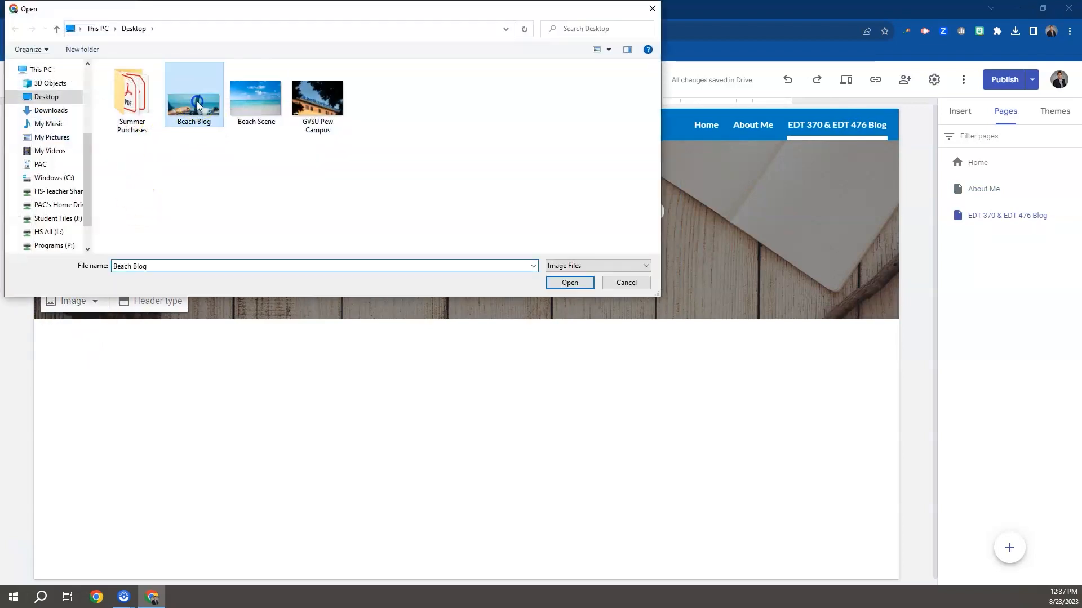
pyautogui.click(570, 282)
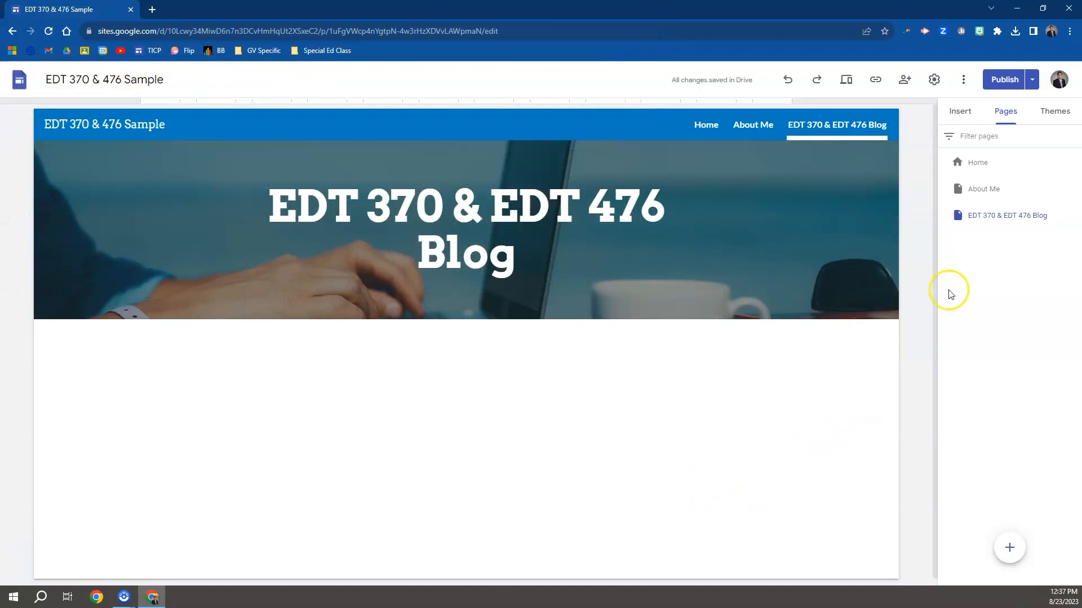
pyautogui.click(1004, 81)
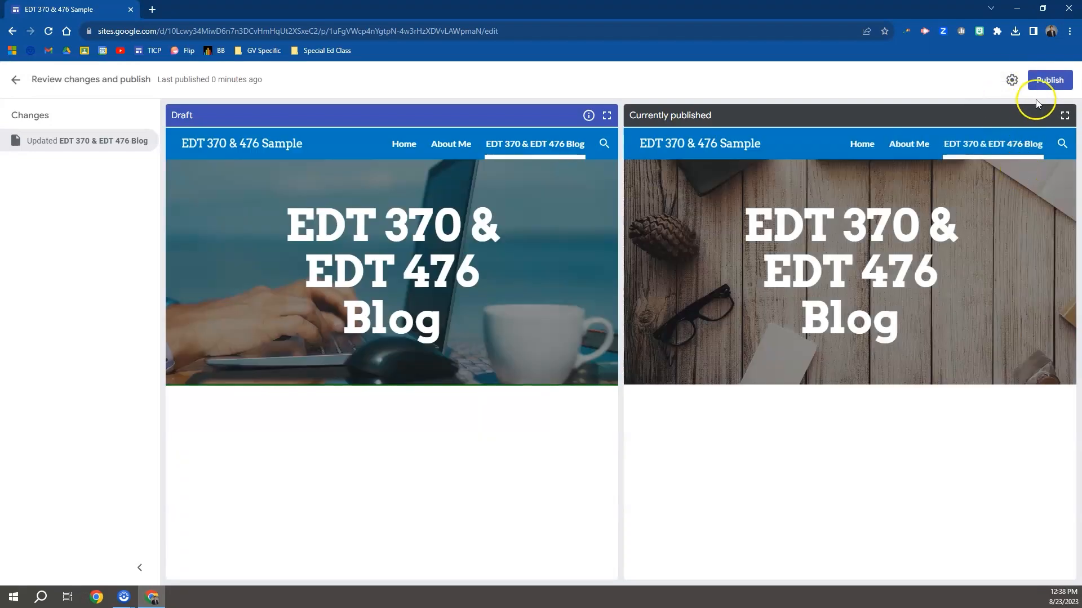
pyautogui.click(1047, 80)
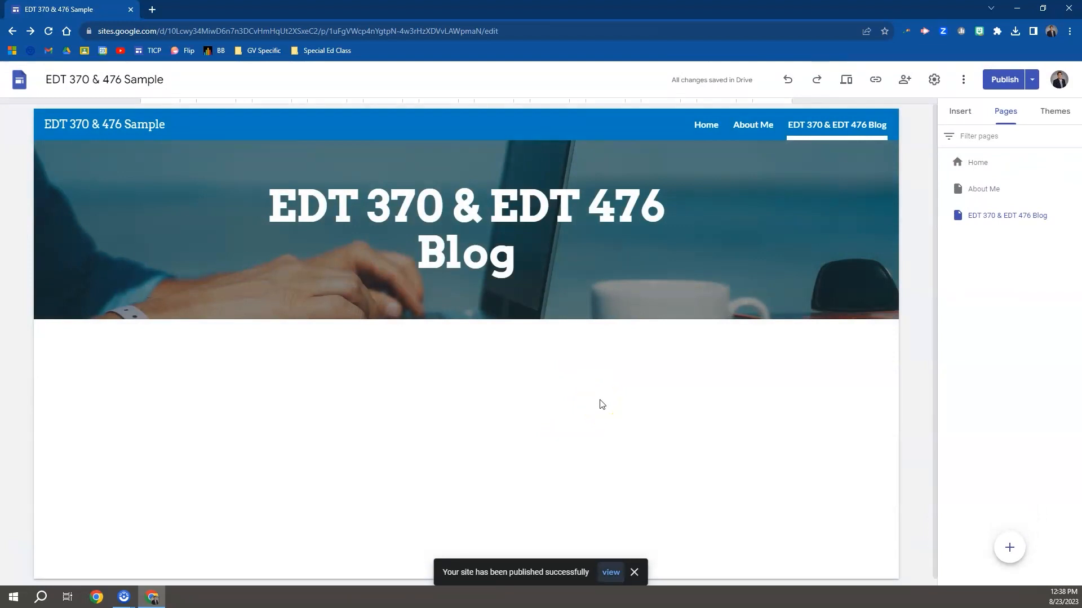
# - Insert a text box on the About Me page below the header, reading "Type Text Here"
pyautogui.click(967, 114)
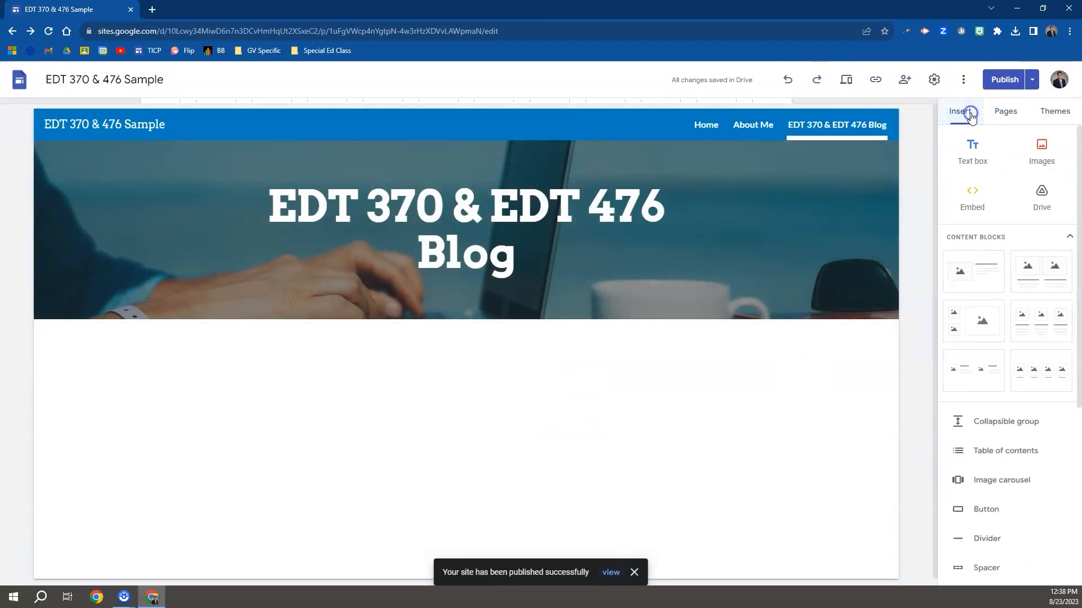
pyautogui.click(748, 131)
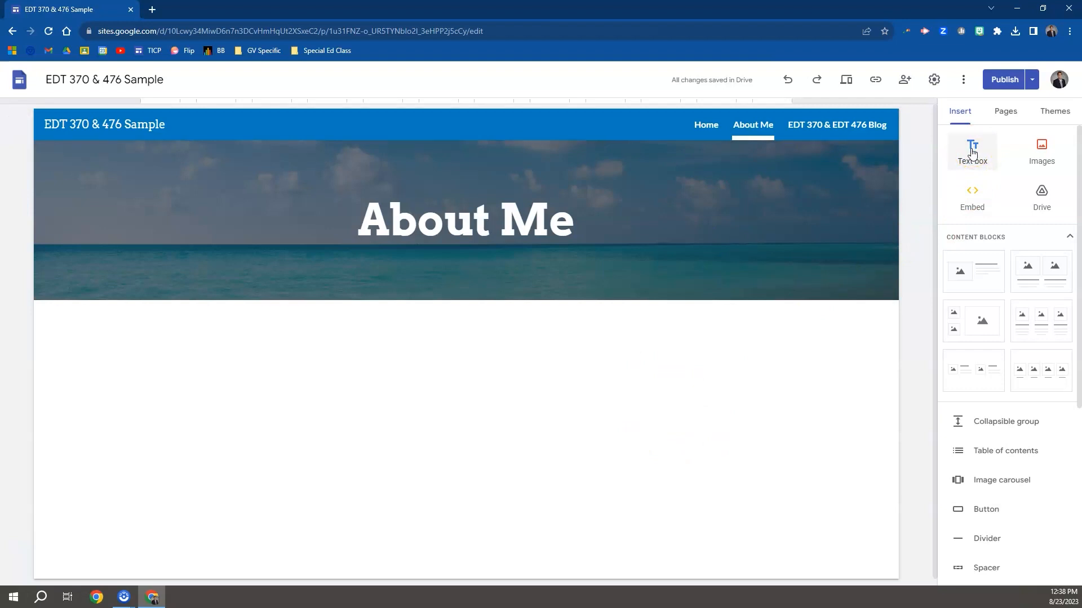
pyautogui.click(972, 153)
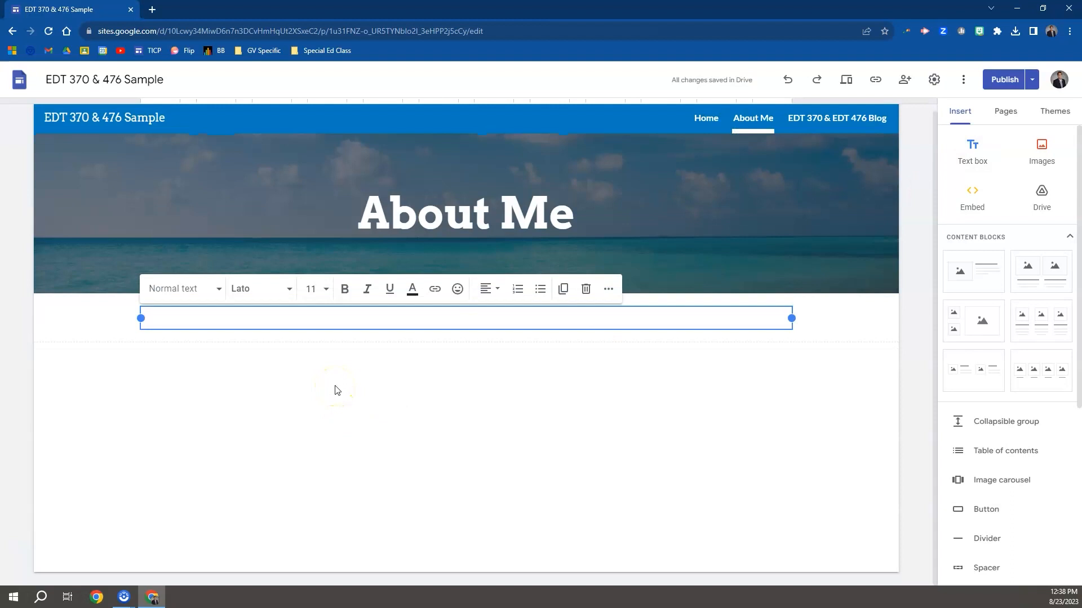
pyautogui.write('Type Text Here')
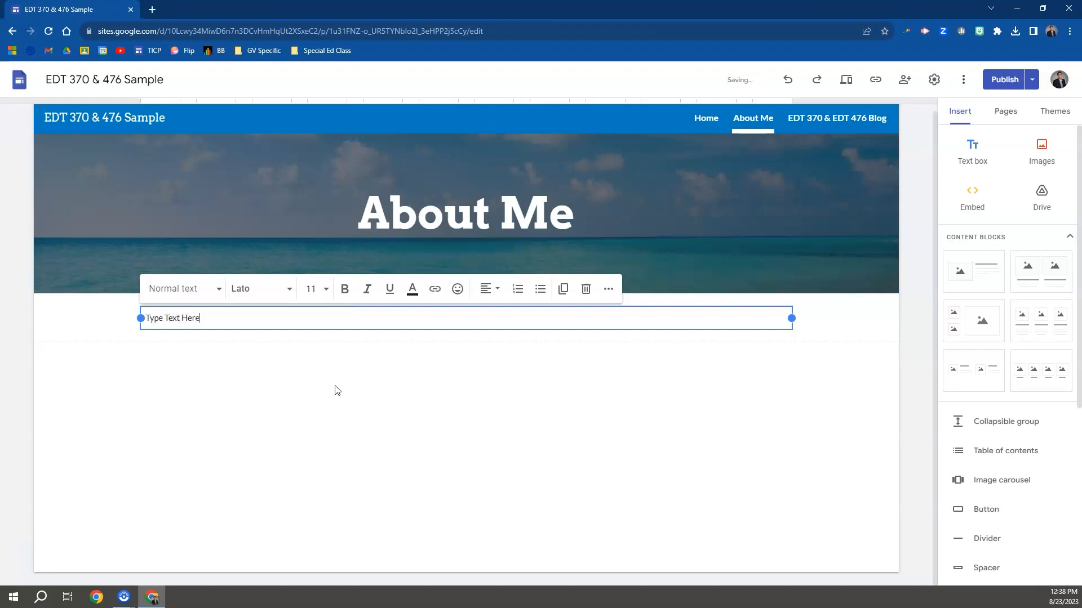
# - Format the "Type Text Here" text with the Title style, make it italic and remove its bold
pyautogui.moveTo(213, 317); pyautogui.dragTo(130, 319)
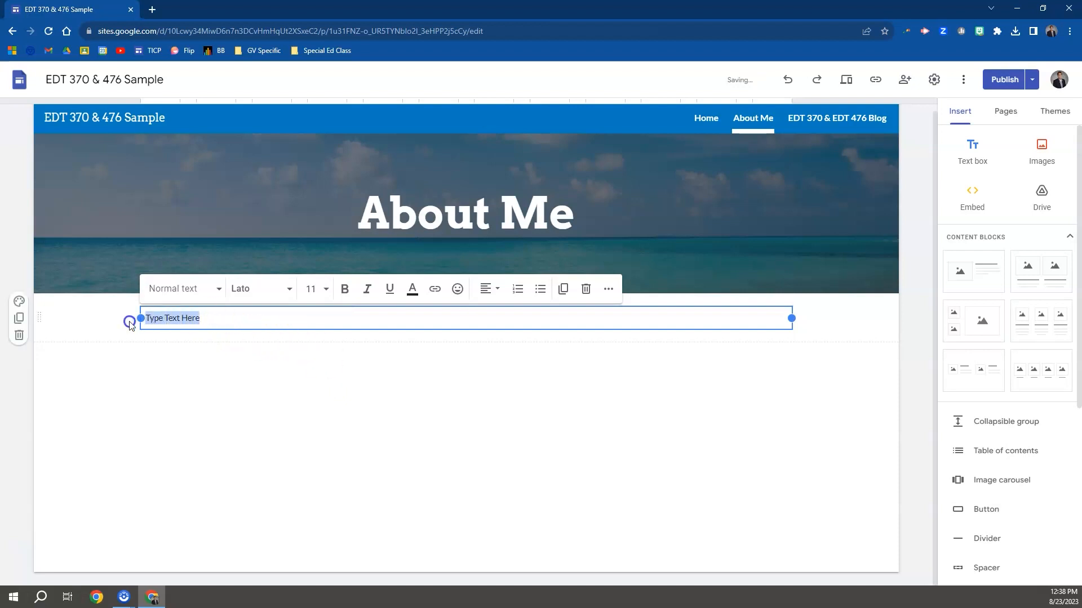
pyautogui.click(219, 290)
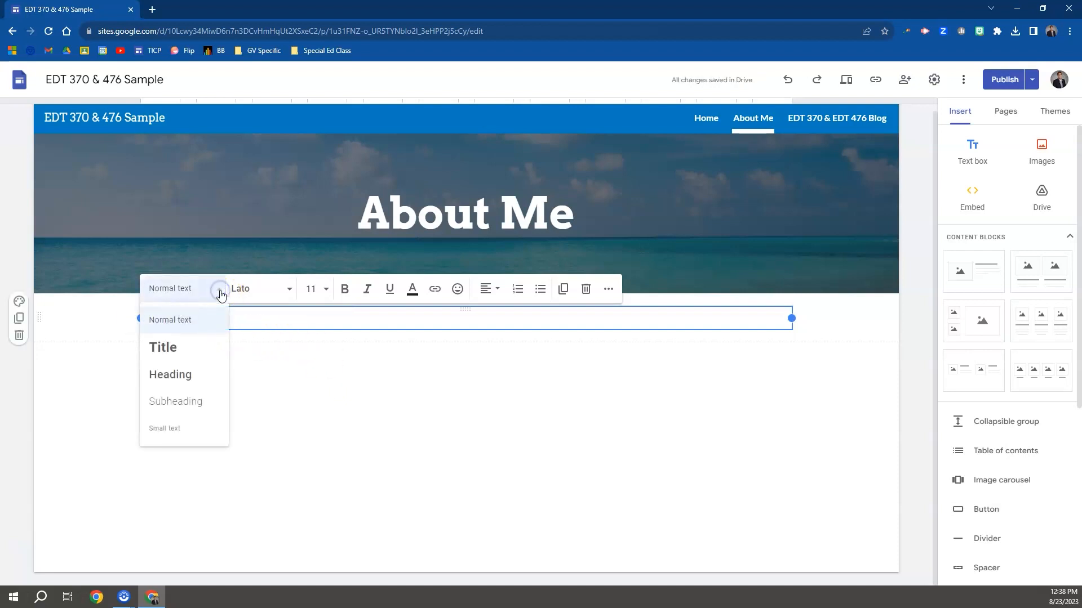
pyautogui.click(192, 355)
pyautogui.click(289, 289)
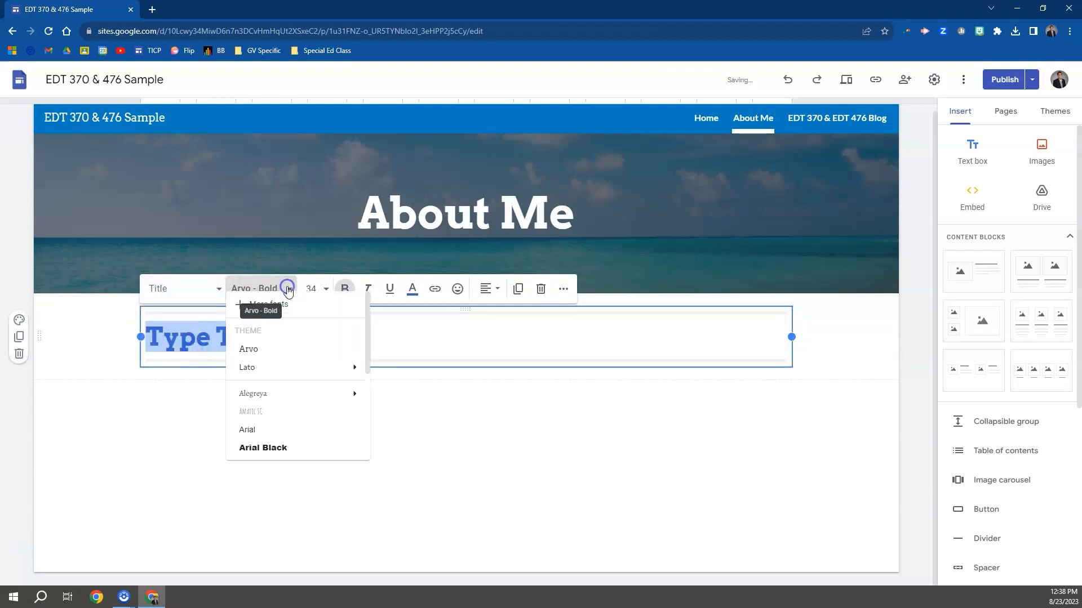
pyautogui.click(435, 334)
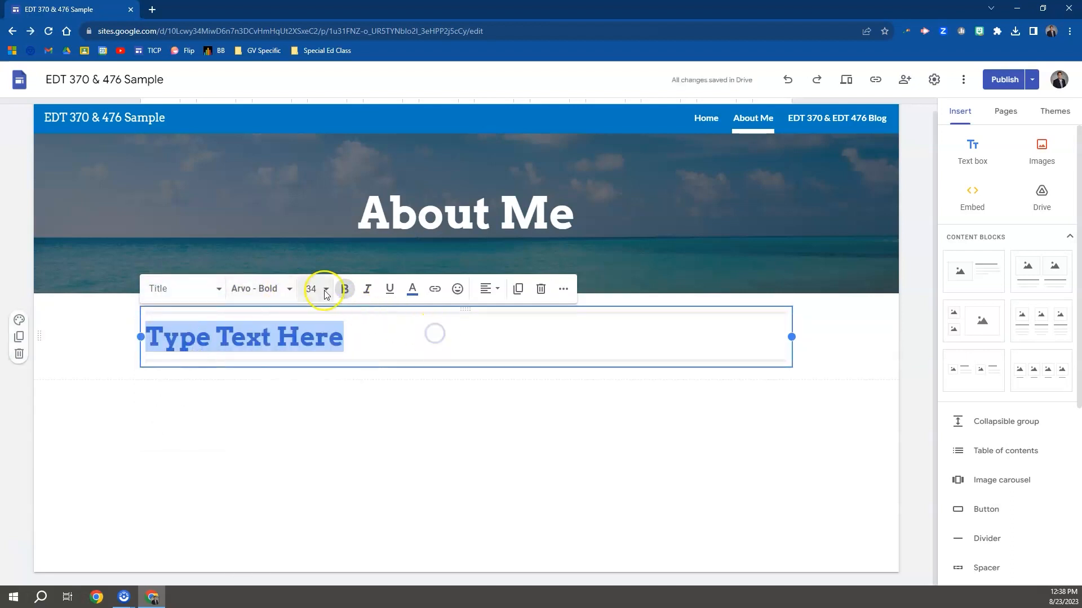
pyautogui.click(367, 288)
pyautogui.click(345, 289)
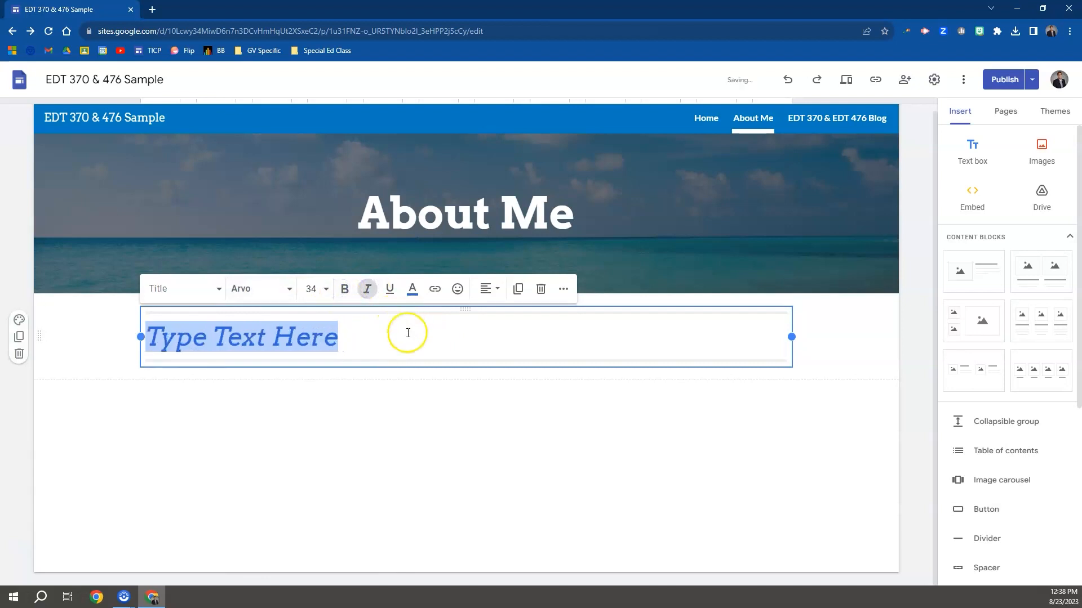
pyautogui.click(435, 410)
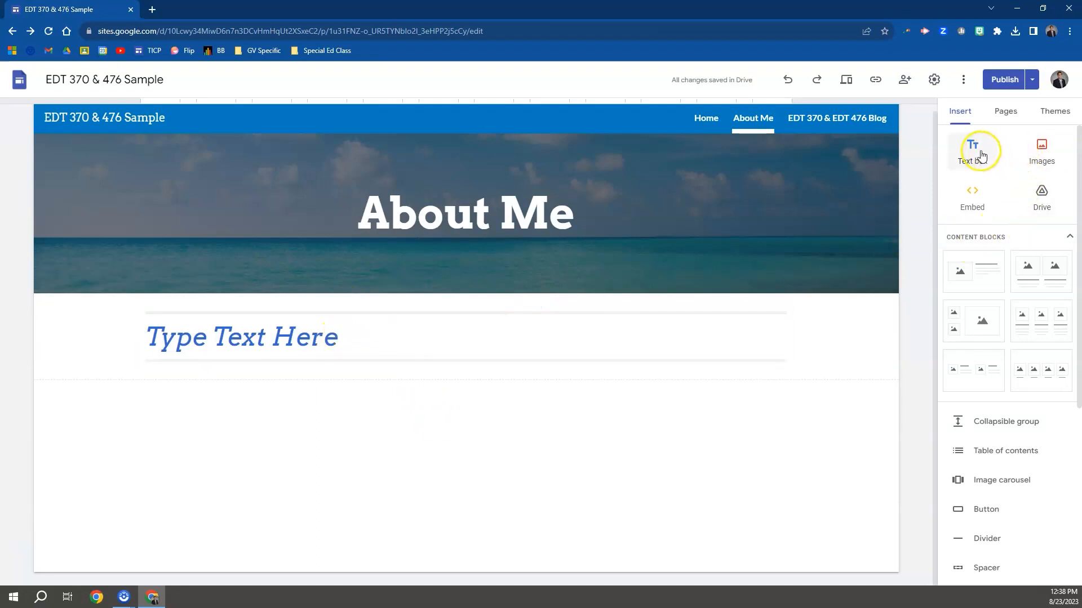
# - Insert a second text box below the title text on the About Me page, reading "Type information here"
pyautogui.click(981, 155)
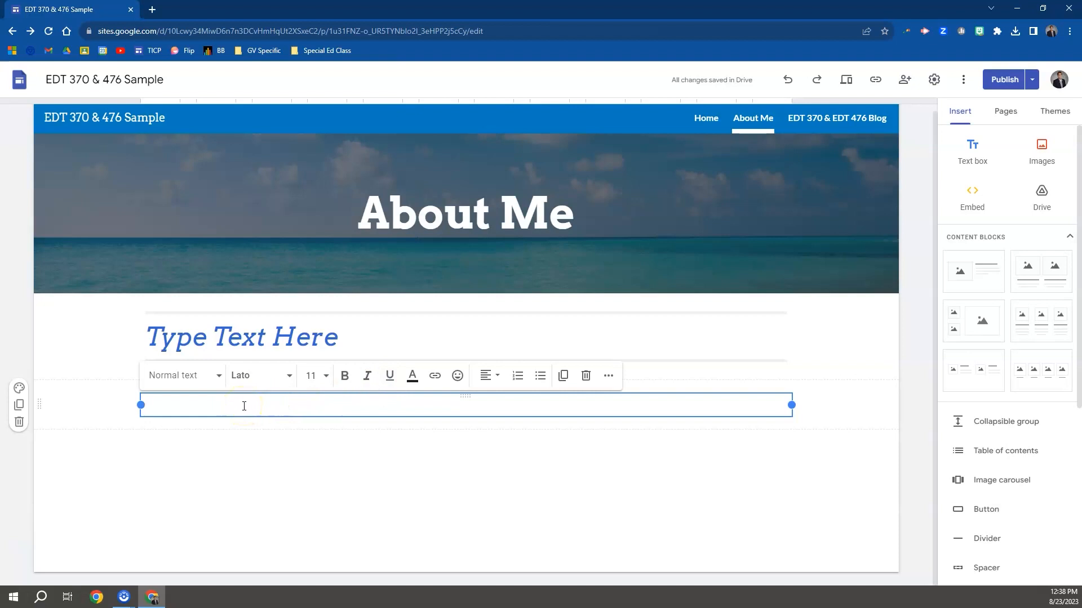
pyautogui.write('Type information Here')
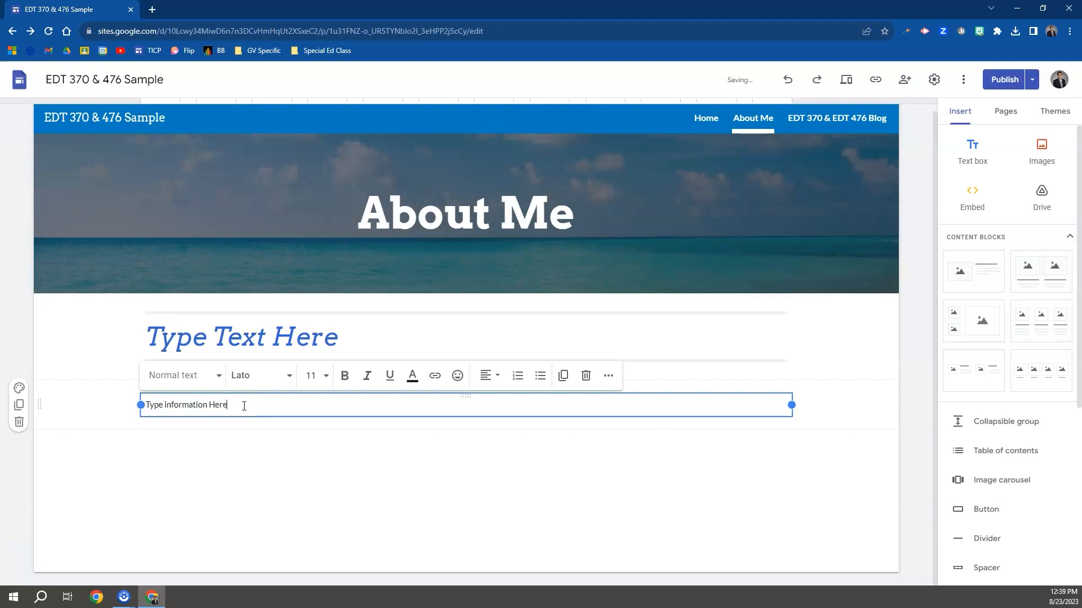
pyautogui.click(215, 404)
pyautogui.press('BackSpace')
pyautogui.write('h')
pyautogui.click(279, 455)
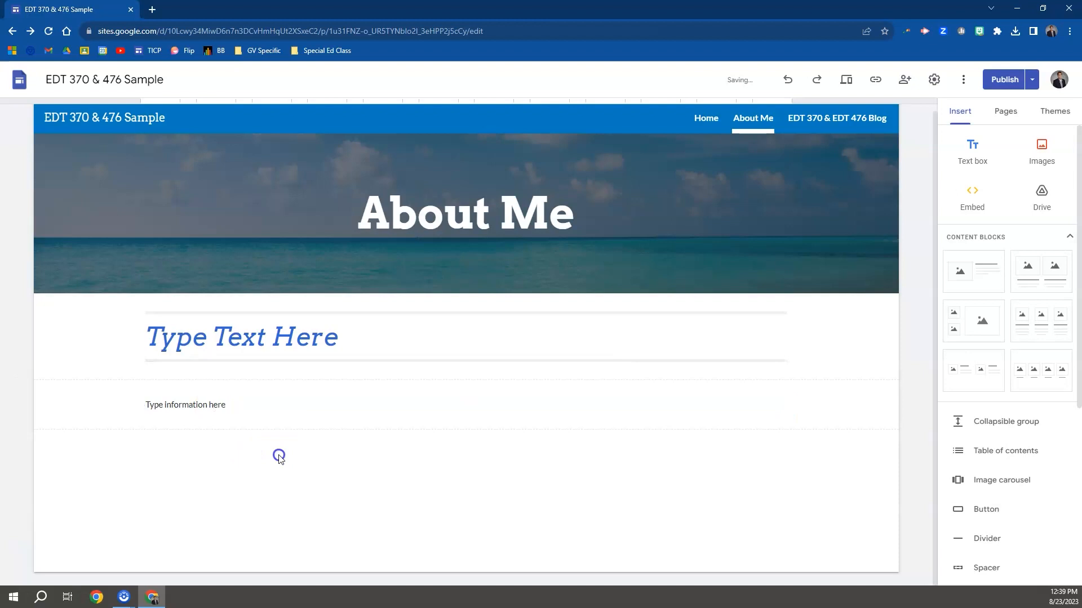
# - Look through the remaining insertable elements and publish the About Me page's new text boxes
pyautogui.scroll(-2, 1008, 478)
pyautogui.scroll(-4, 1019, 479)
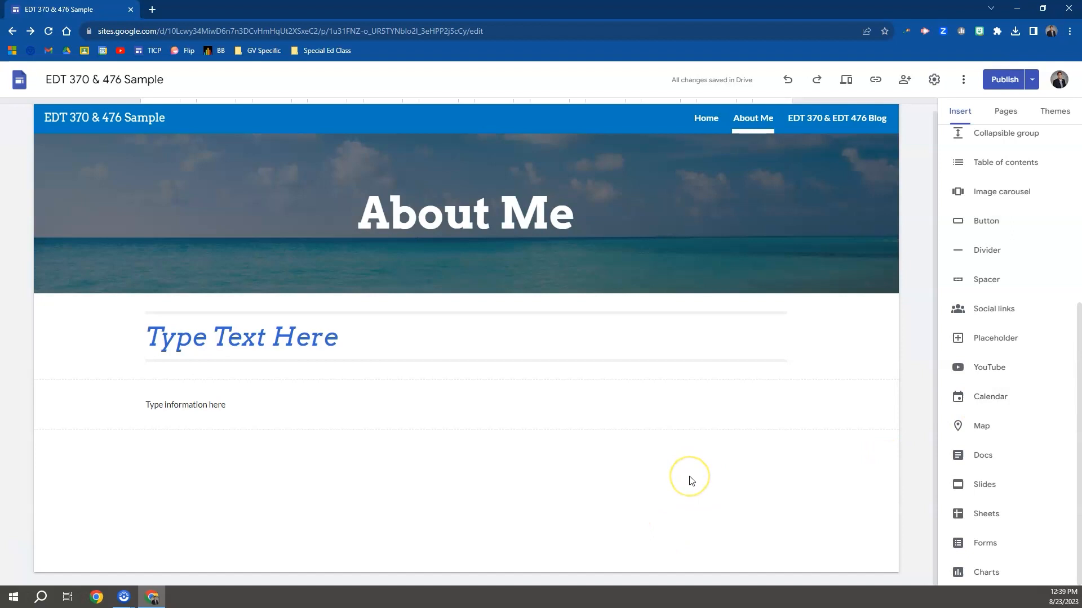
pyautogui.scroll(1, 691, 480)
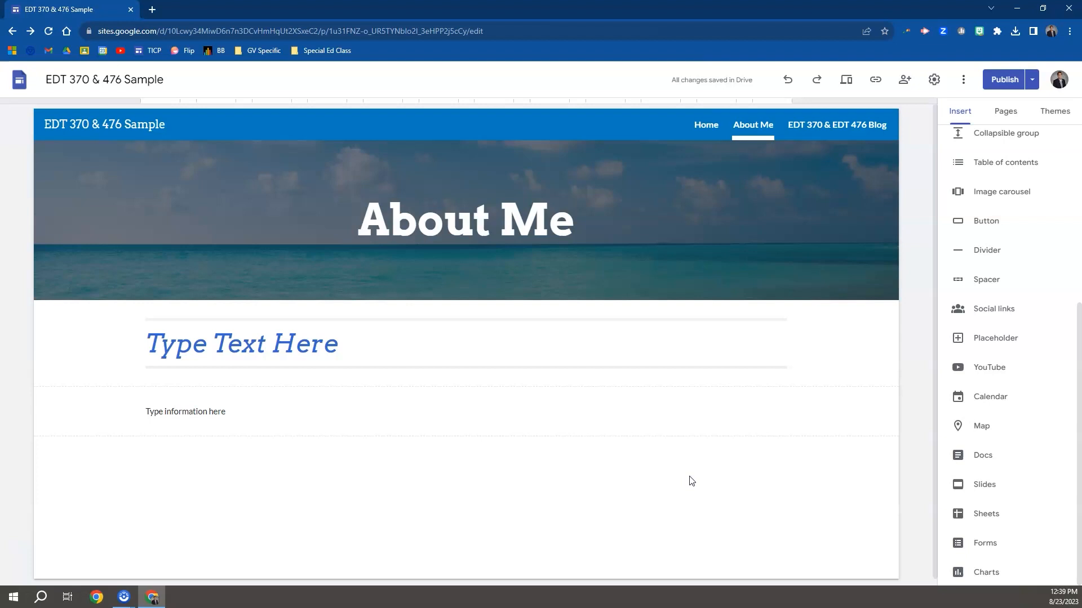
pyautogui.click(1005, 82)
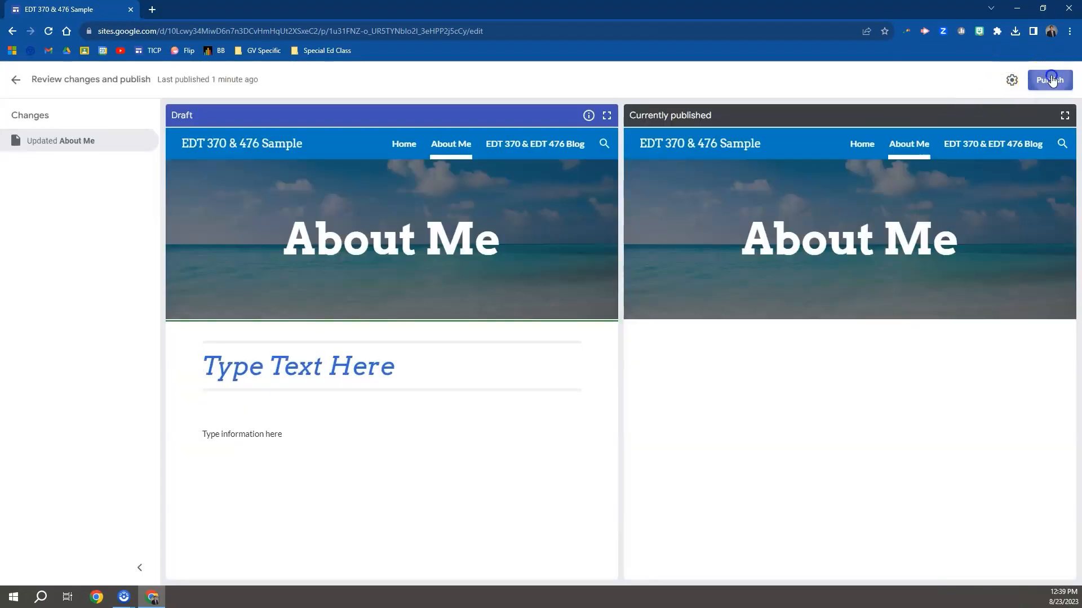
pyautogui.click(1050, 79)
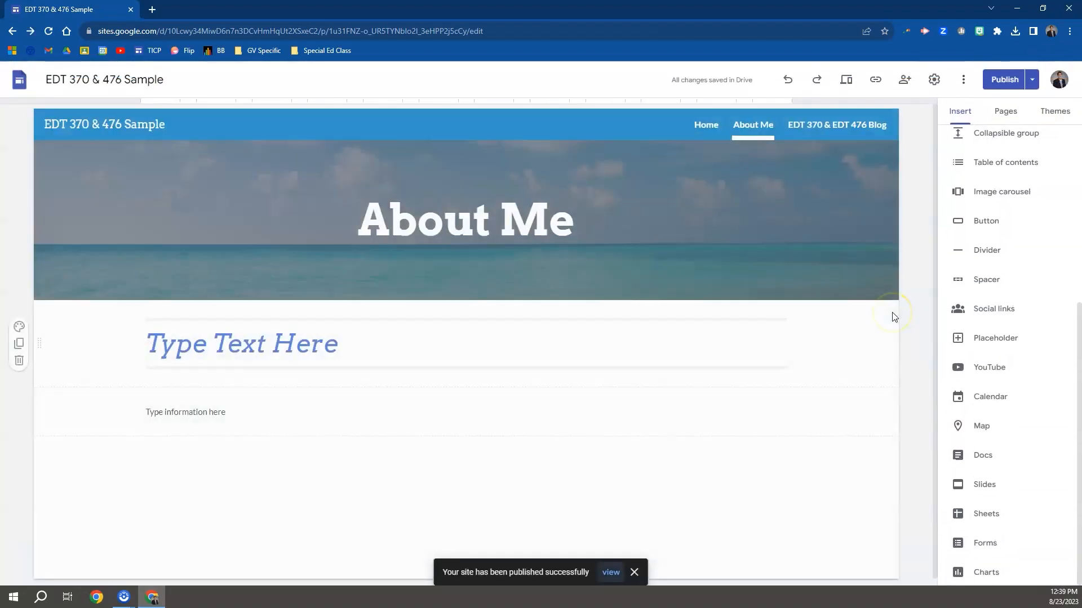